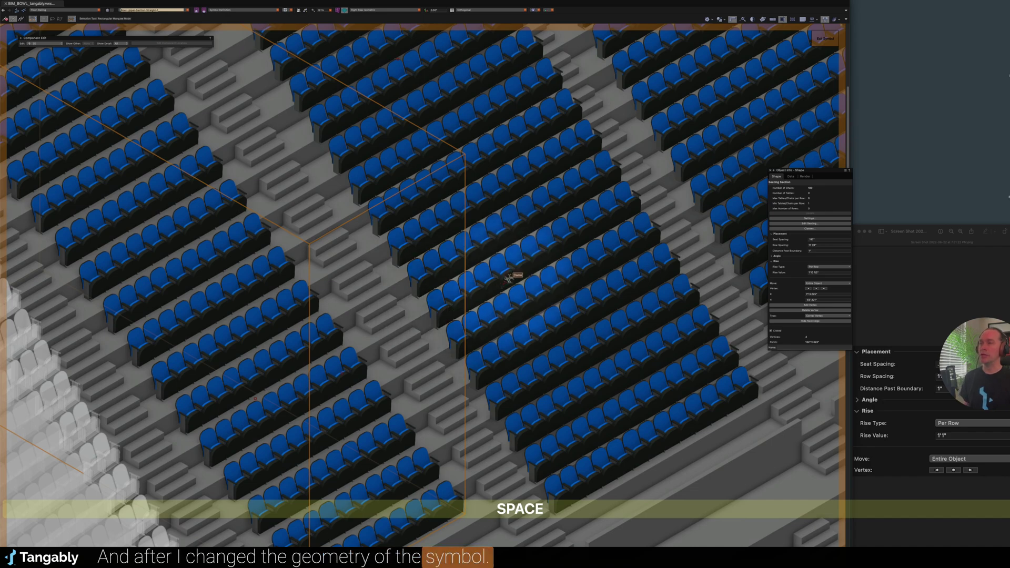
- Examine the corrected upper seating section's row spacing and its fit on the risers from several angles
key(space)
drag(411, 150, 557, 357)
scroll(263, 314, up, 2)
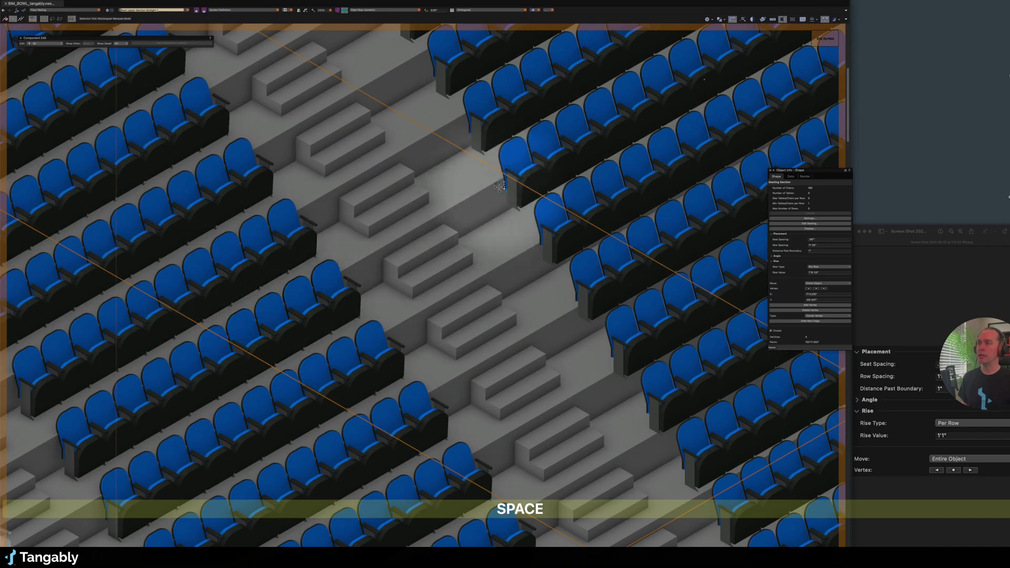
key(c)
drag(491, 184, 383, 209)
key(space)
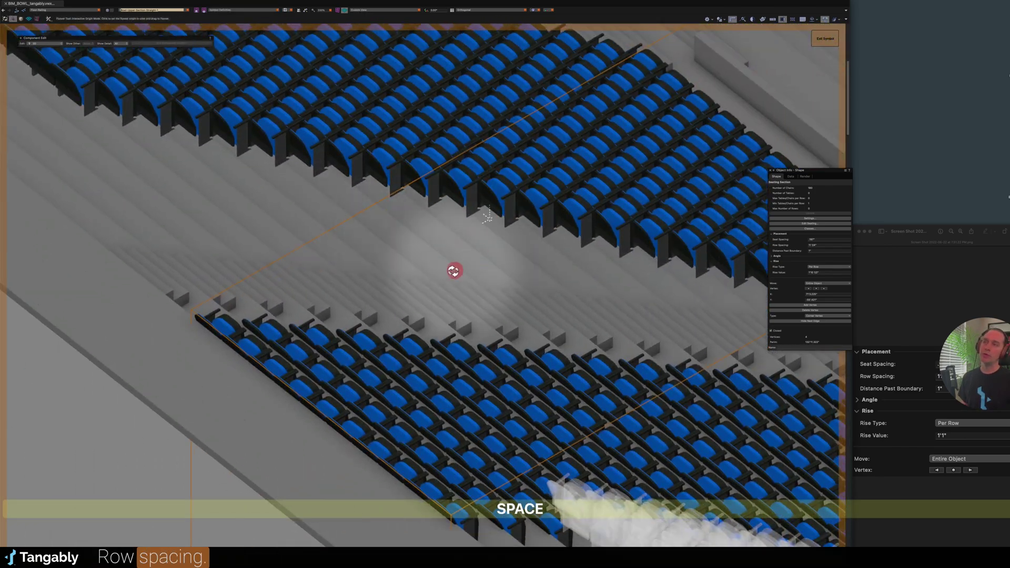
drag(453, 270, 489, 271)
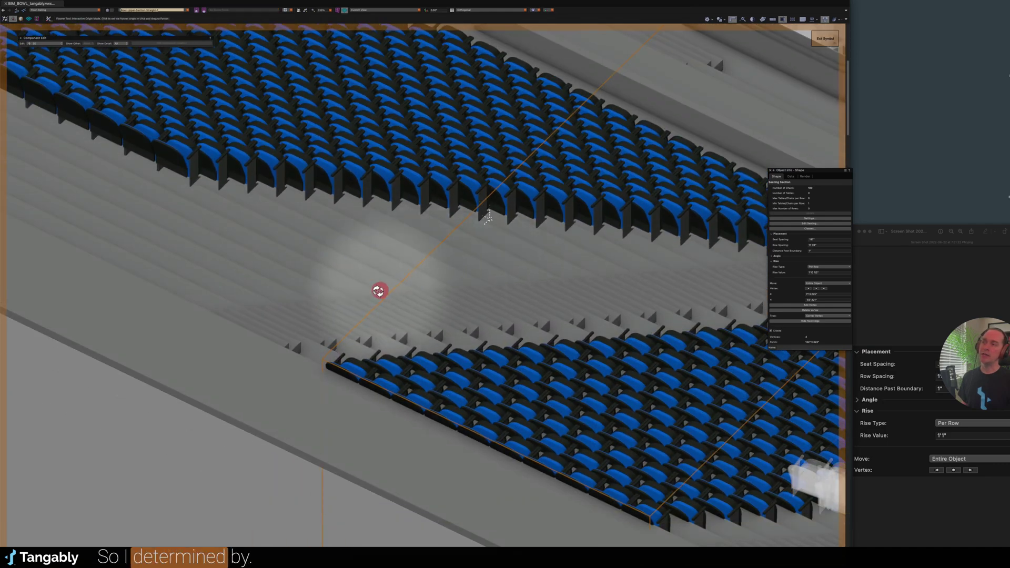
scroll(379, 292, down, 7)
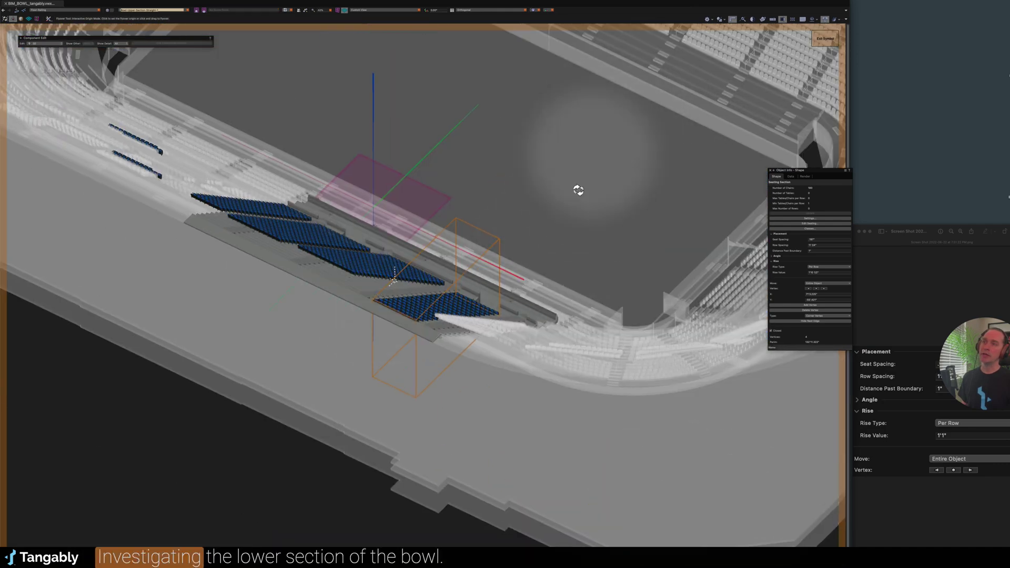
drag(578, 189, 347, 306)
key(space)
drag(429, 225, 548, 252)
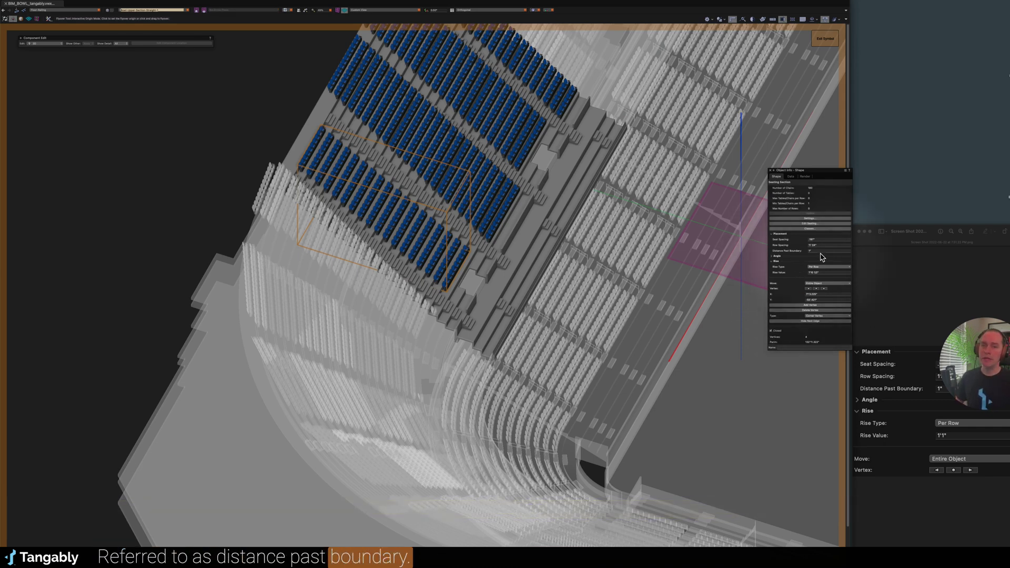
scroll(548, 379, up, 2)
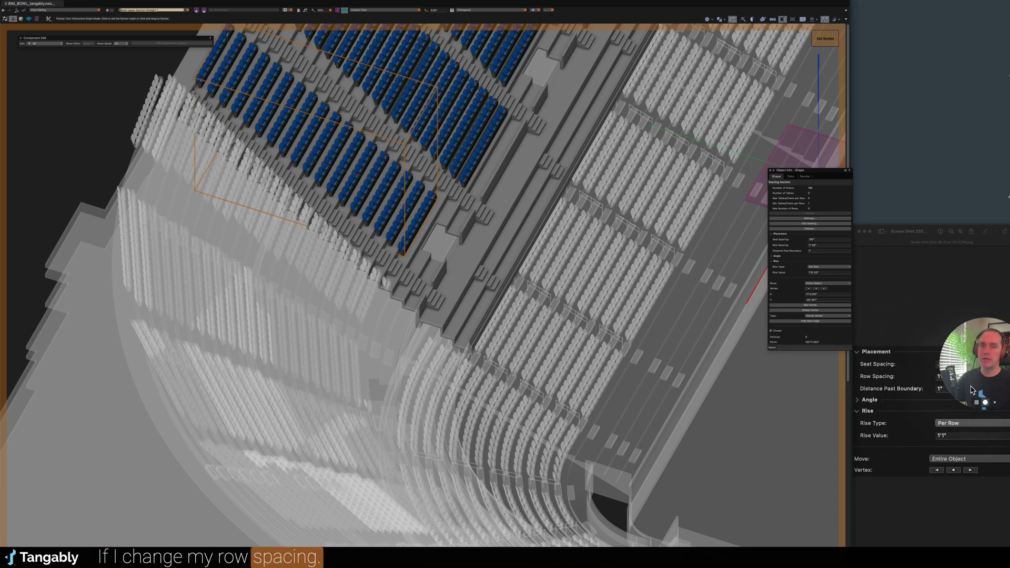
- Review the reference screenshot's placement values, and examine how the upper seating sections line up with the risers
drag(912, 231, 805, 240)
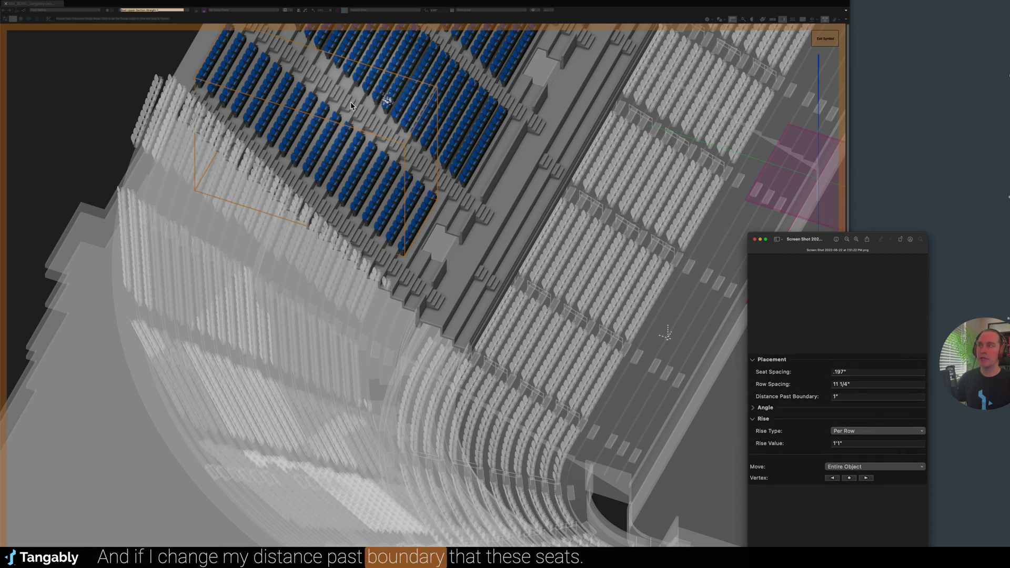
scroll(430, 218, down, 5)
scroll(390, 153, up, 7)
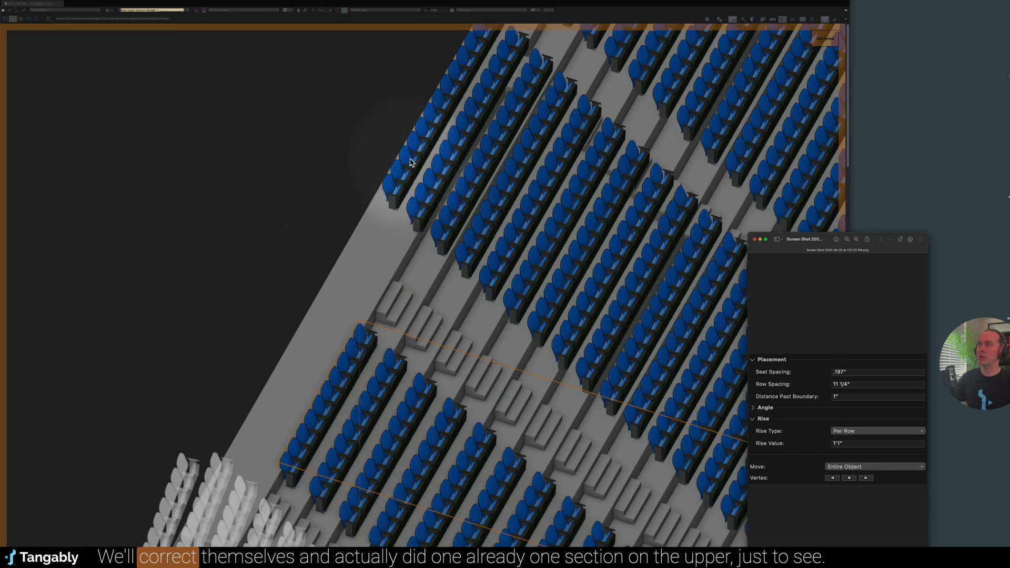
key(space)
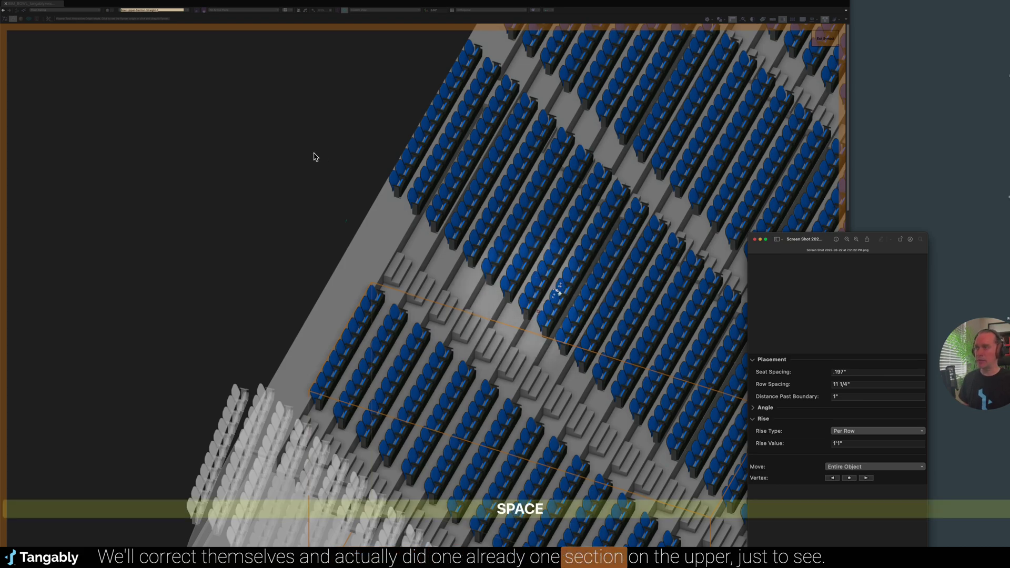
click(613, 354)
mouse_move(614, 355)
mouse_down()
mouse_move(476, 261)
mouse_move(451, 258)
mouse_up()
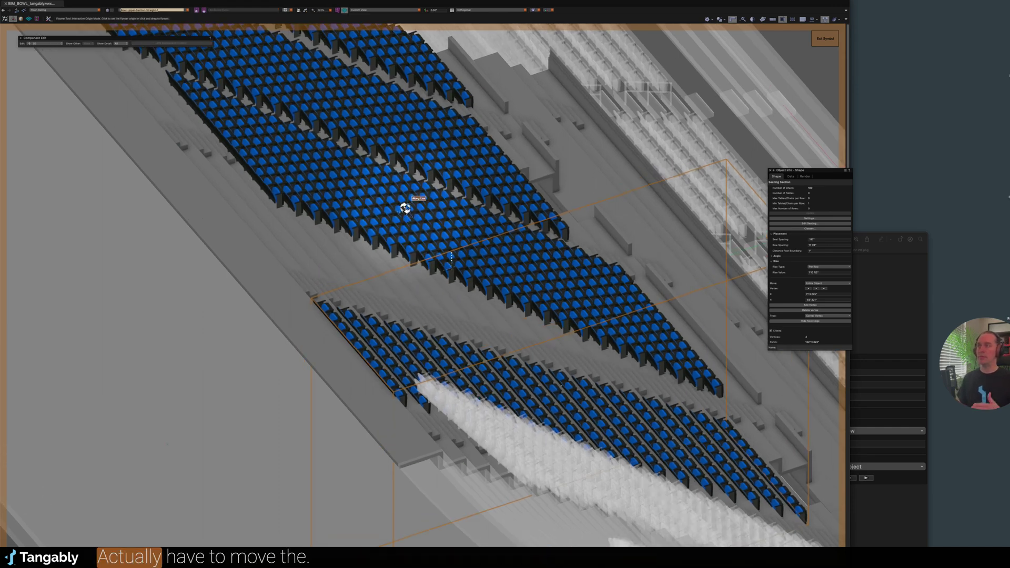
scroll(405, 209, up, 2)
scroll(345, 322, down, 1)
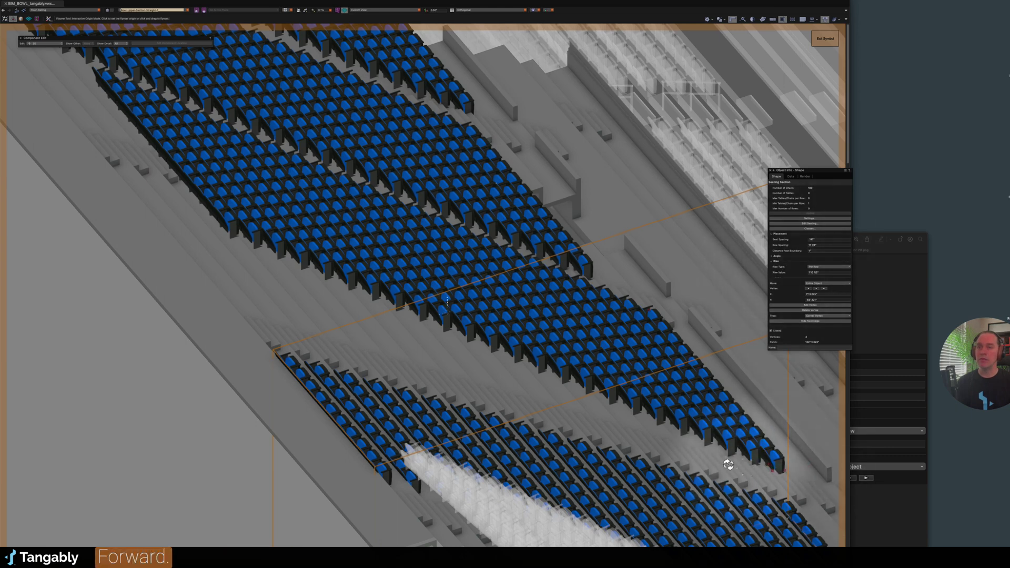
scroll(664, 380, down, 1)
scroll(664, 381, down, 3)
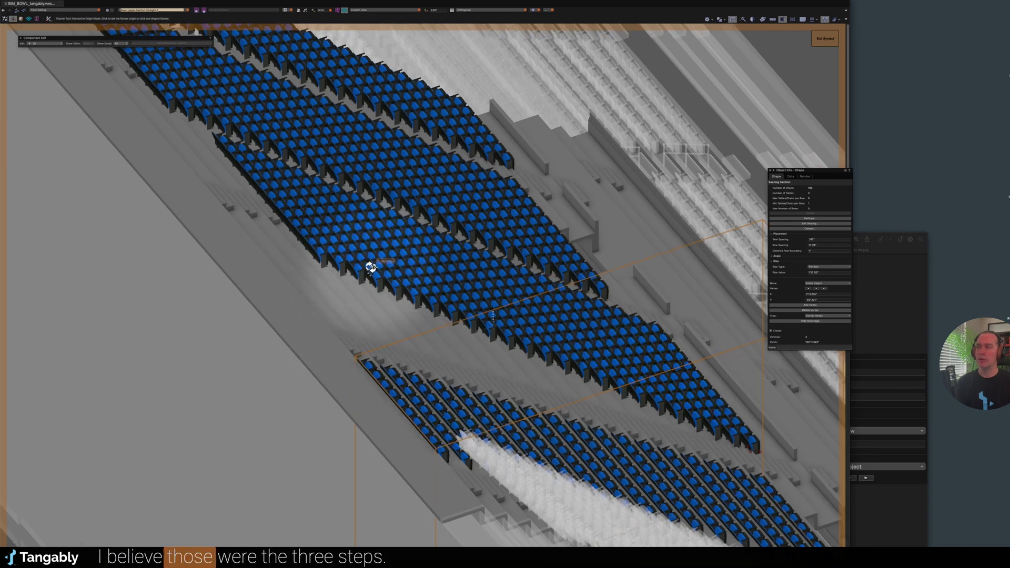
scroll(326, 226, up, 3)
- Select the uncorrected seating section beside the finished one and switch to a rear isometric view of the bowl
key(x)
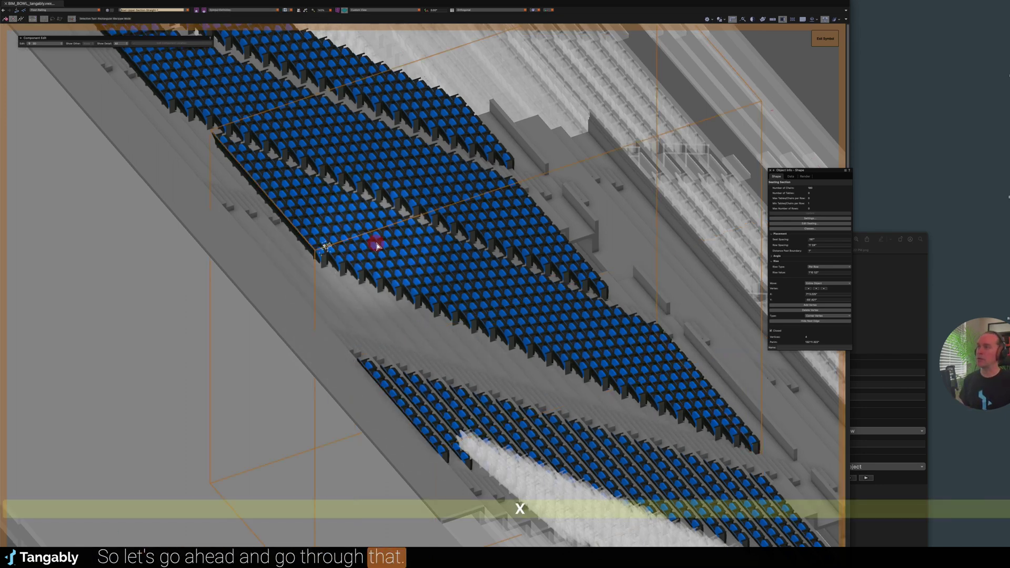
key(9)
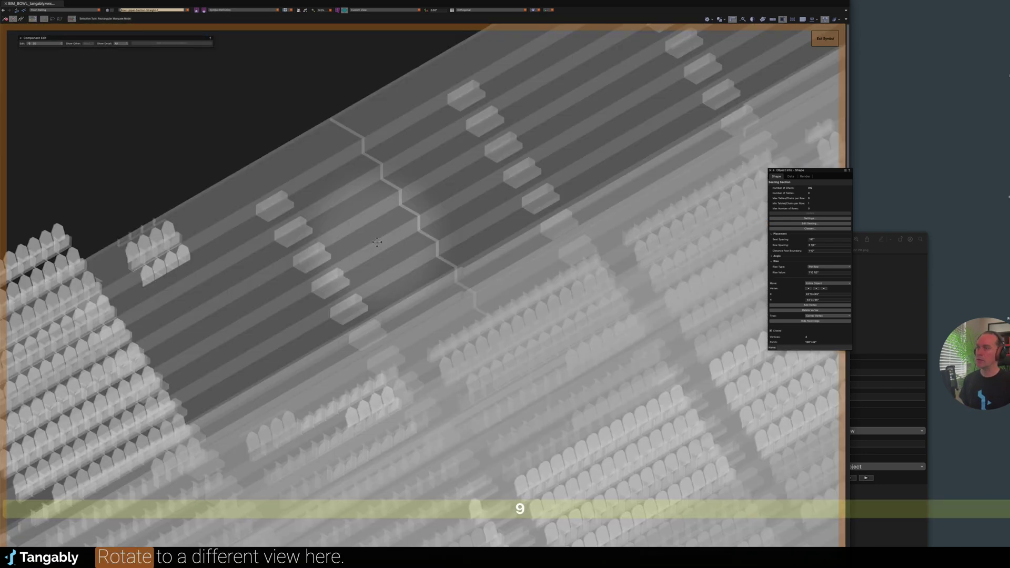
scroll(414, 209, down, 3)
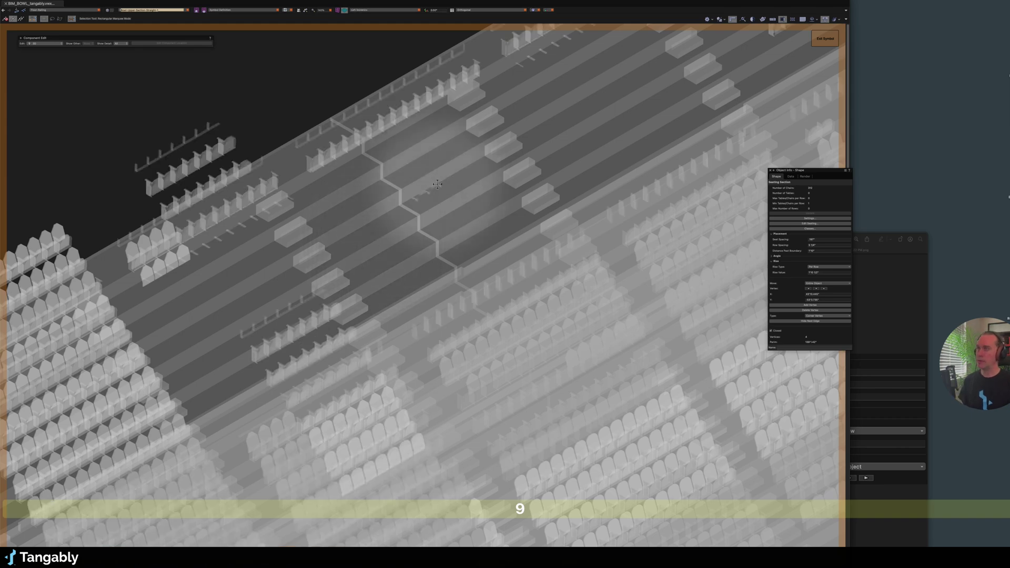
scroll(416, 210, down, 3)
key(1)
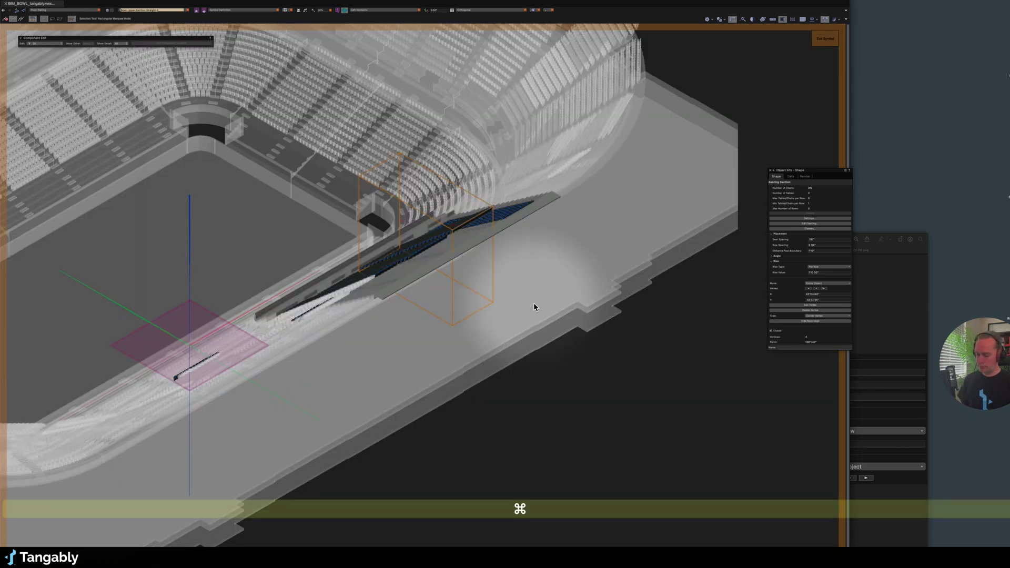
key(super+6)
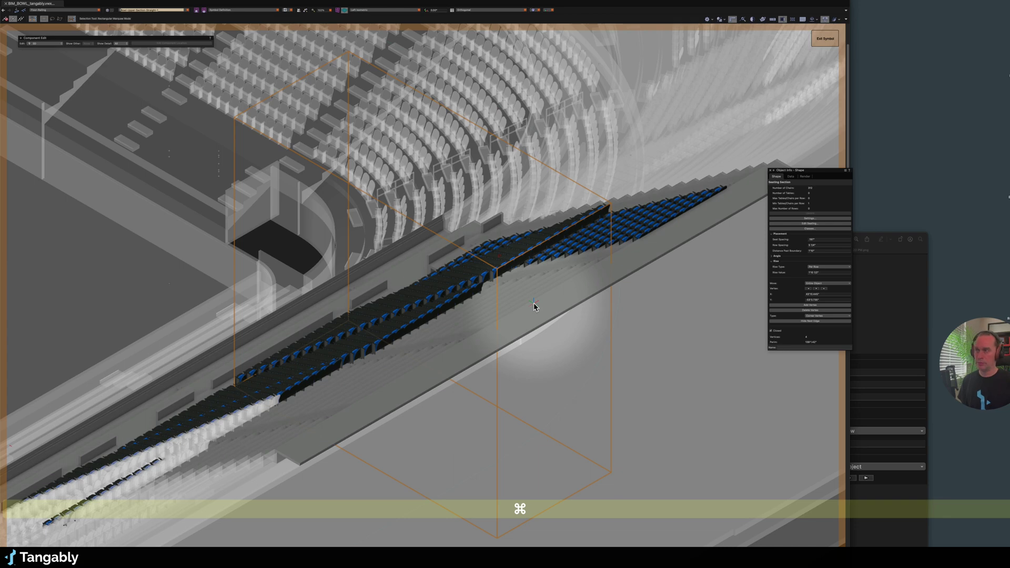
key(3)
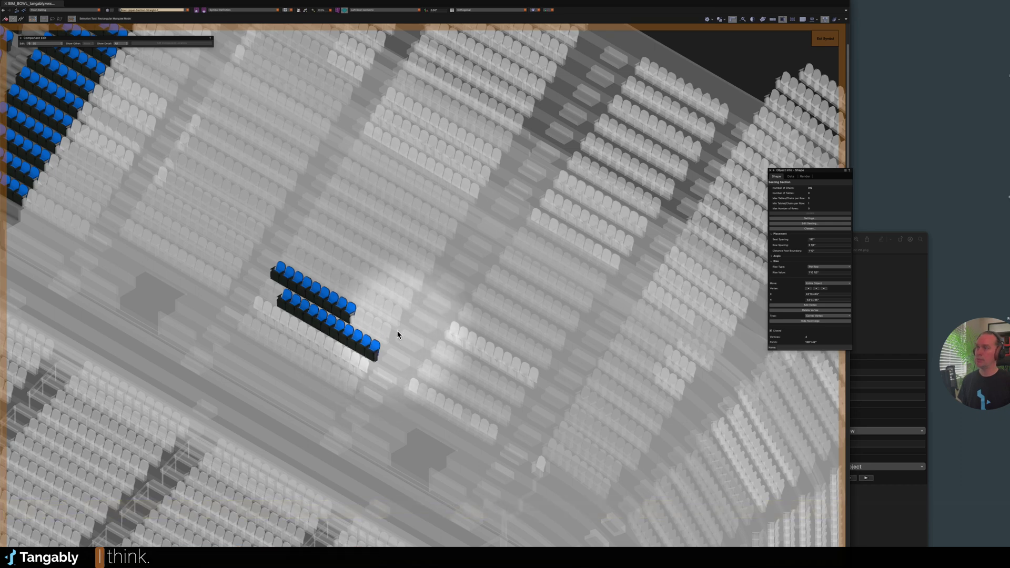
- Examine the stray seat rows away from the sections and the selected section's alignment with the upper risers
scroll(407, 329, down, 5)
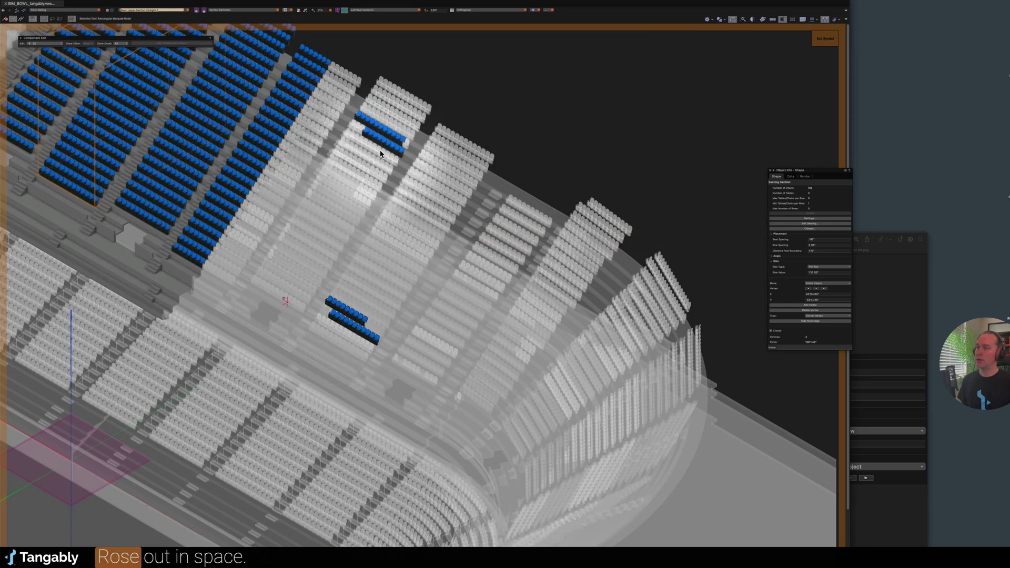
scroll(494, 346, down, 1)
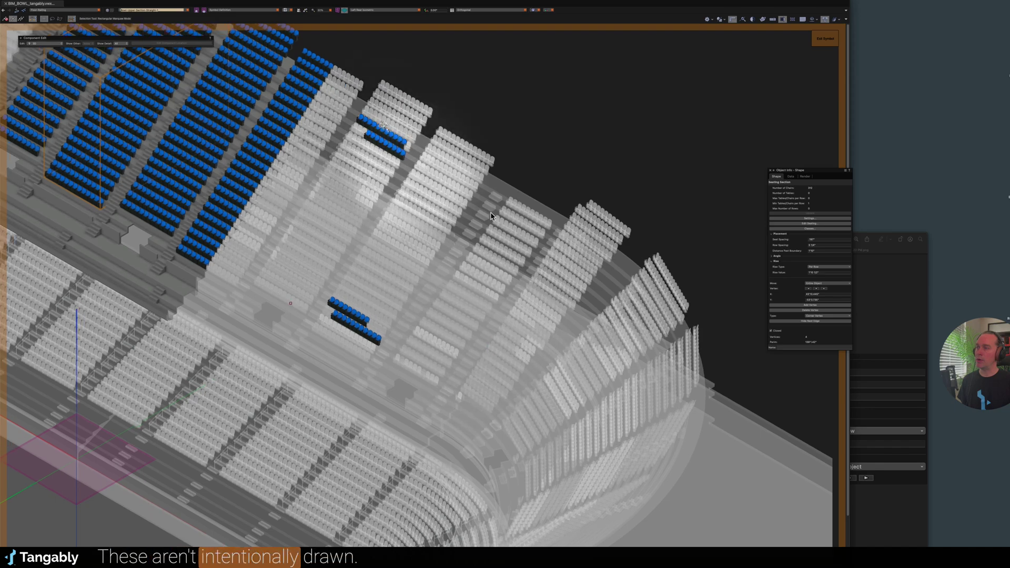
scroll(557, 122, down, 5)
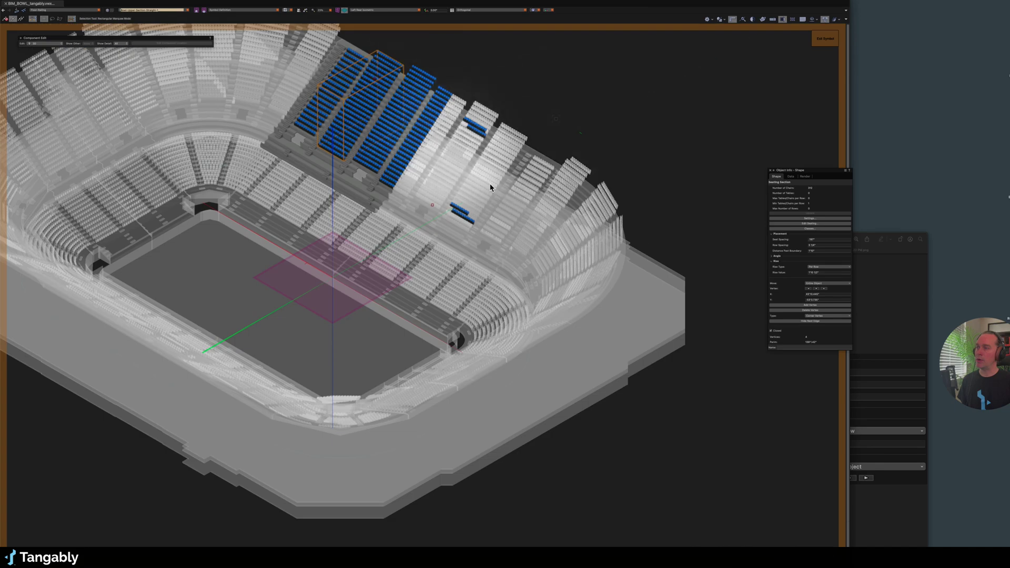
key(space)
drag(427, 128, 475, 199)
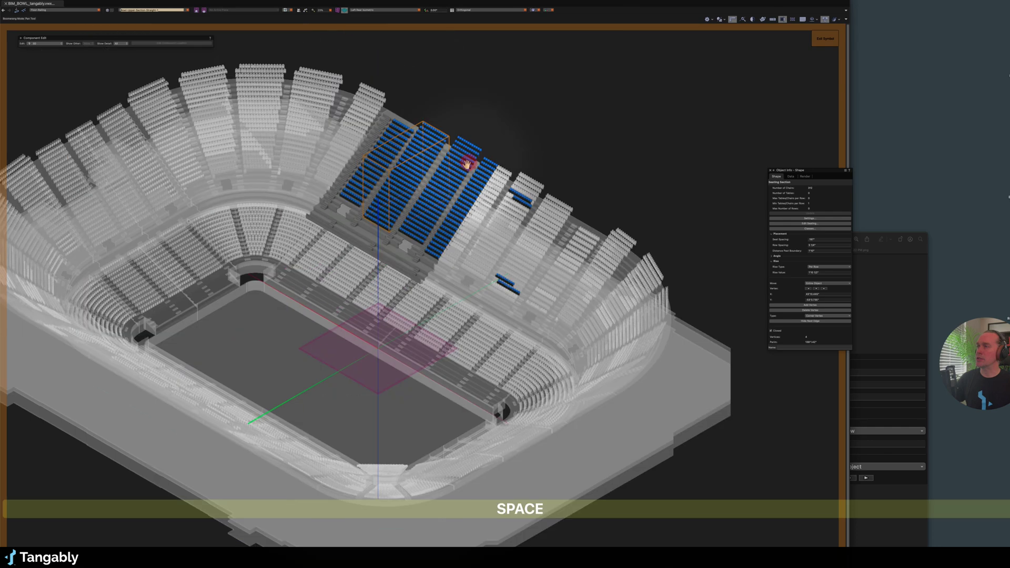
drag(356, 152, 388, 181)
super+scroll(390, 182, up, 5)
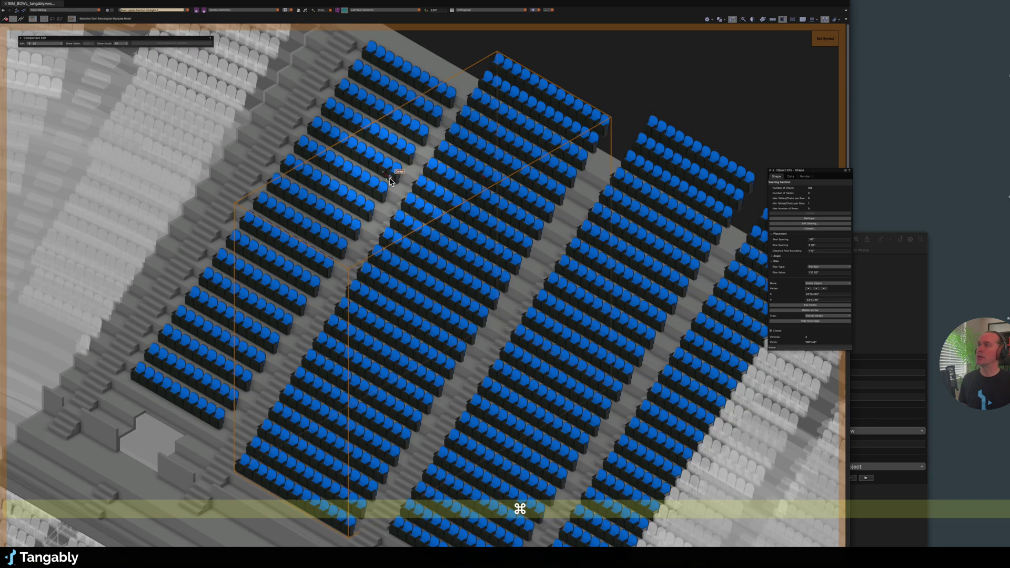
key(x)
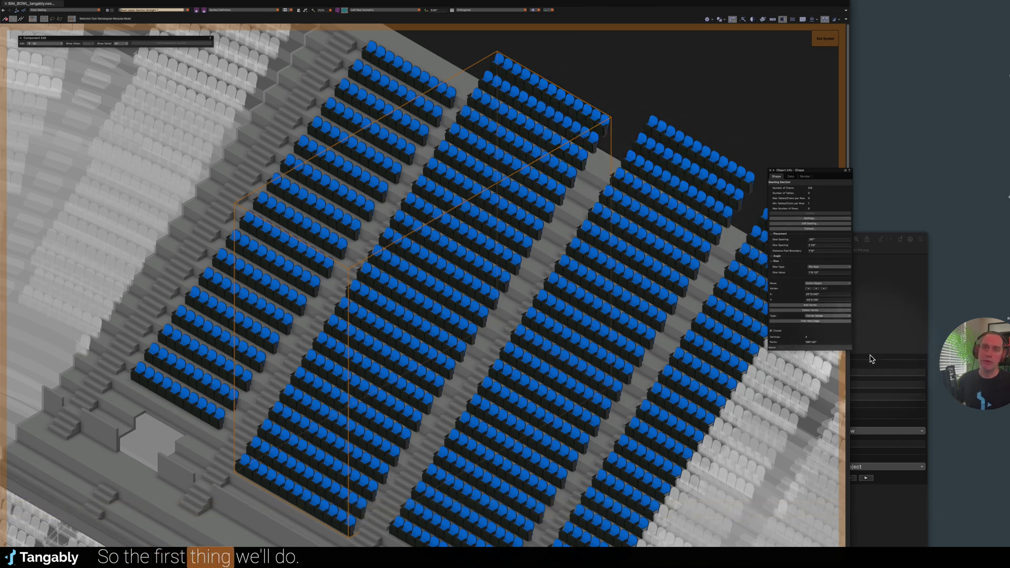
- Place the reference screenshot beside the object properties and set the selected seating section's row spacing to 11 1/4"
click(884, 296)
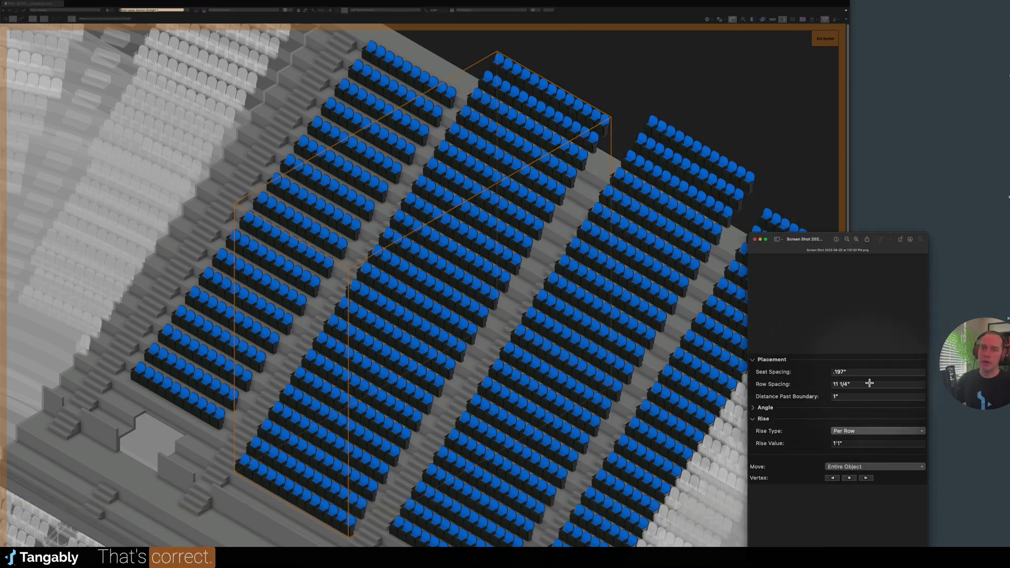
drag(876, 241, 964, 216)
click(686, 294)
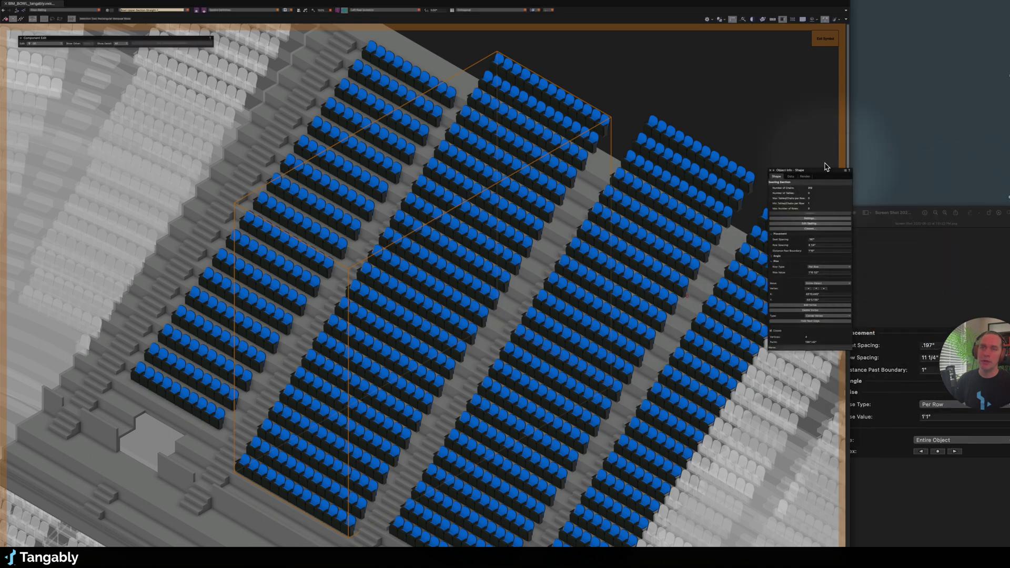
drag(826, 173, 809, 189)
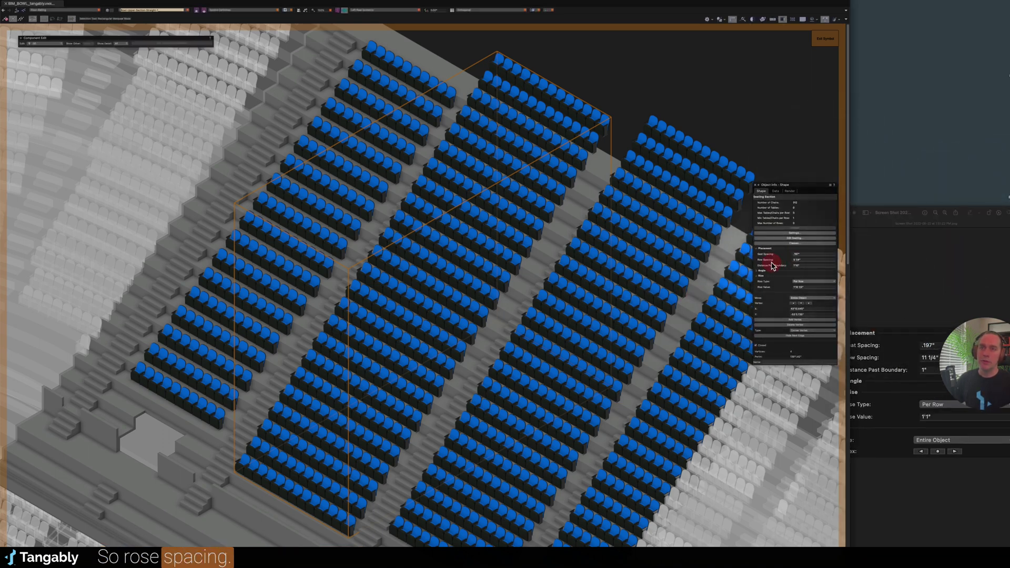
click(812, 260)
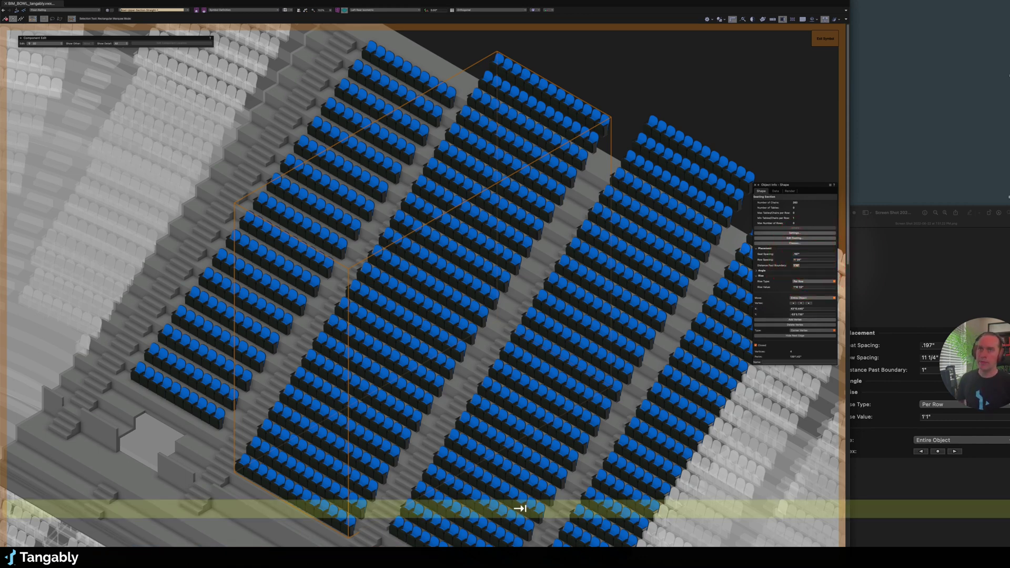
- Check the reference screenshot and set the selected seating section's distance past boundary to 1"
click(918, 363)
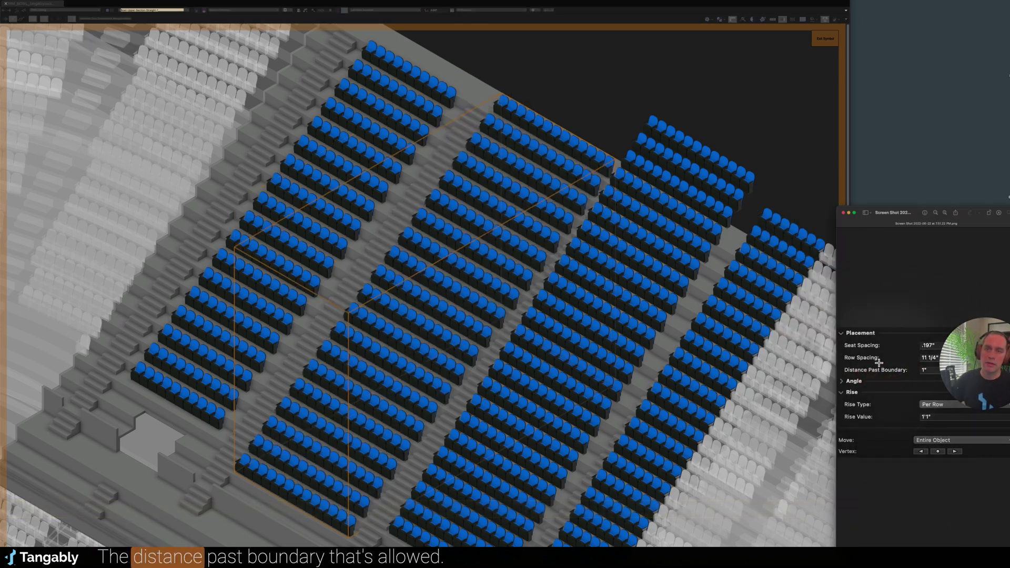
click(680, 3)
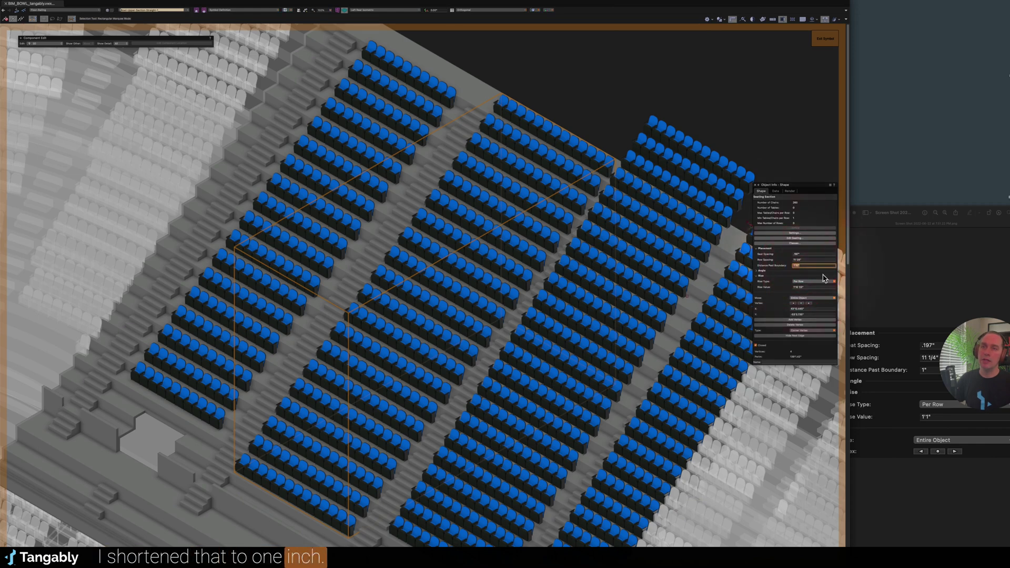
key(Tab)
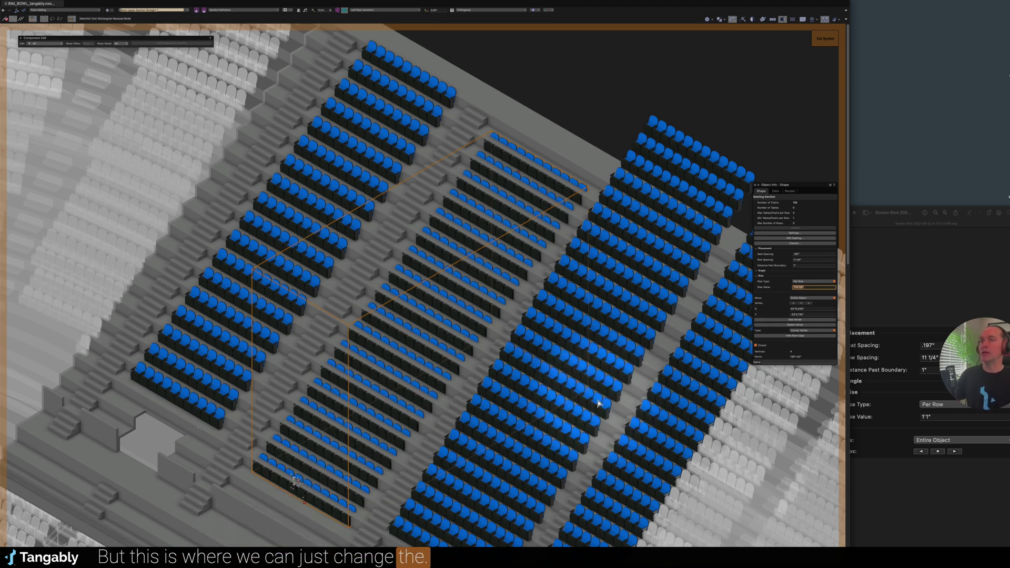
scroll(597, 404, up, 1)
scroll(788, 248, up, 1)
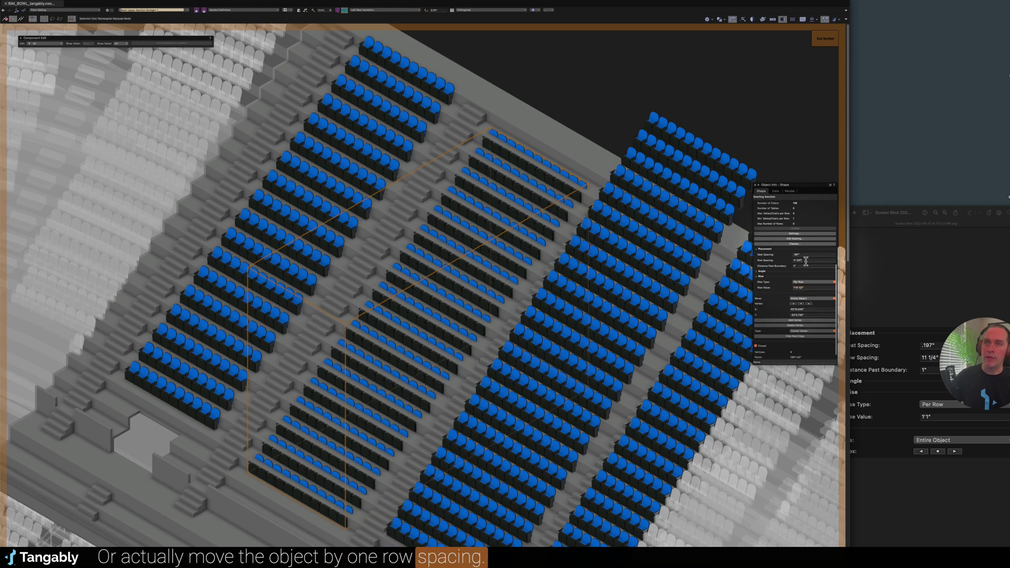
key(super+c)
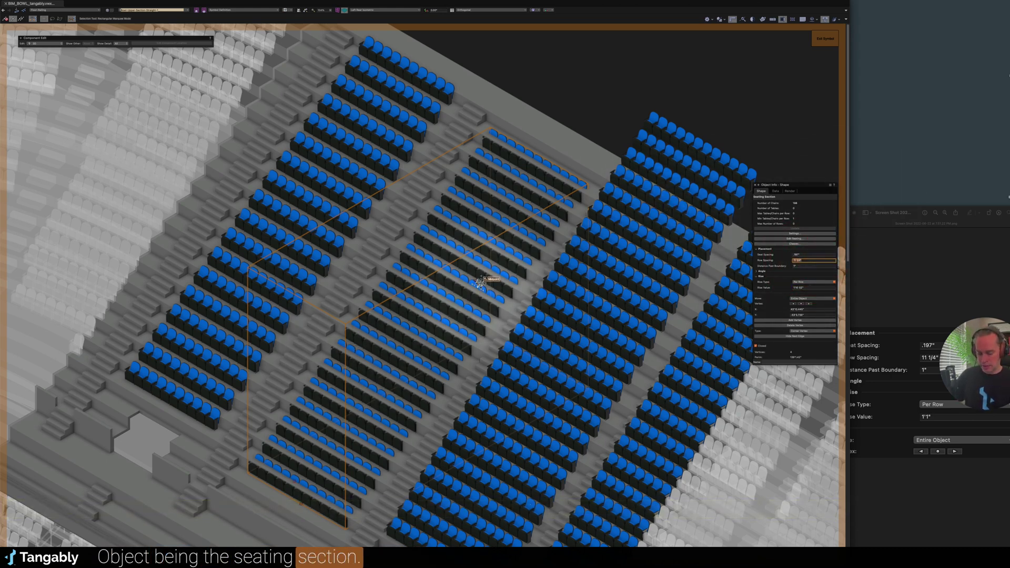
text(0)
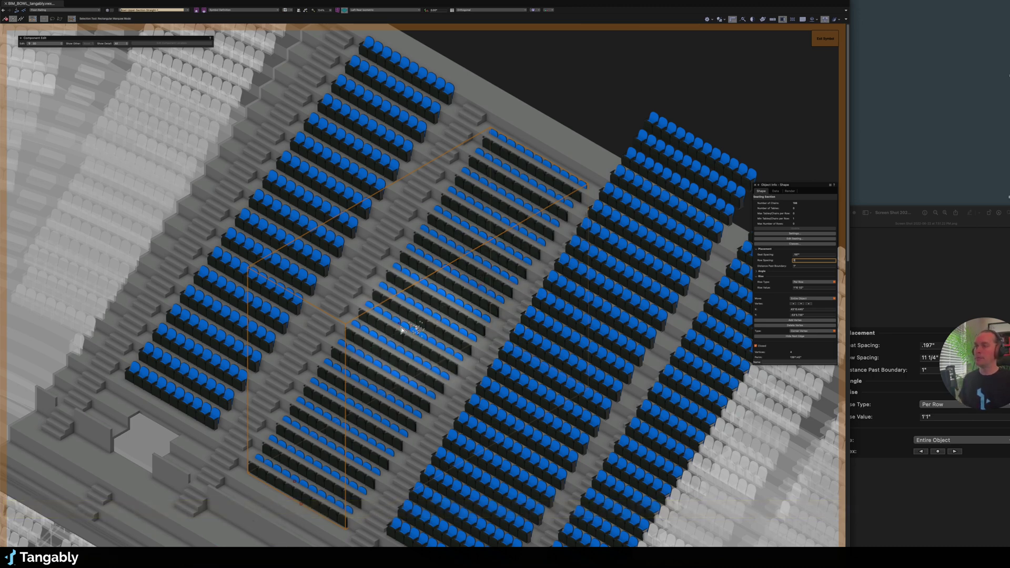
text(0)
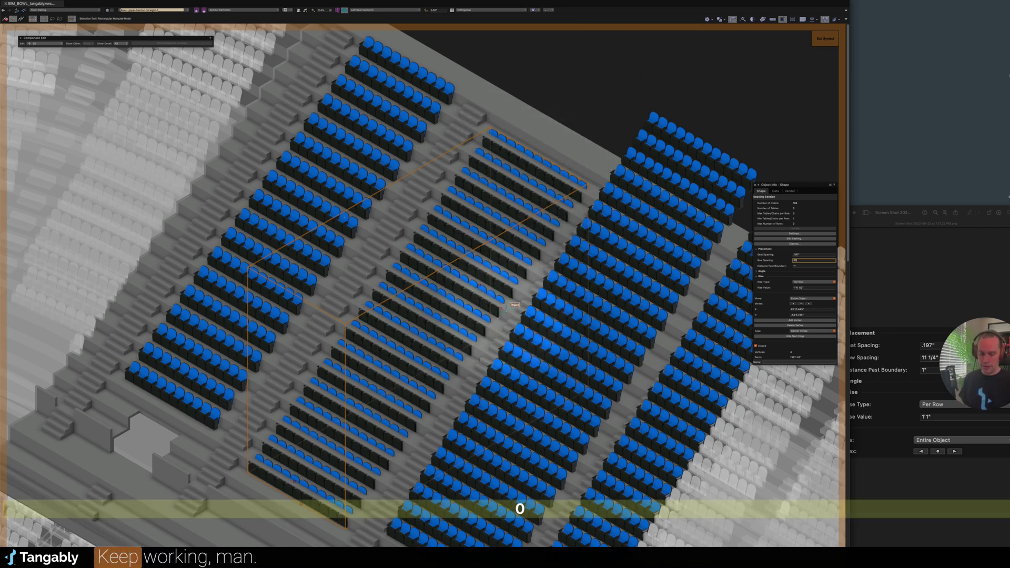
key(Tab)
click(802, 261)
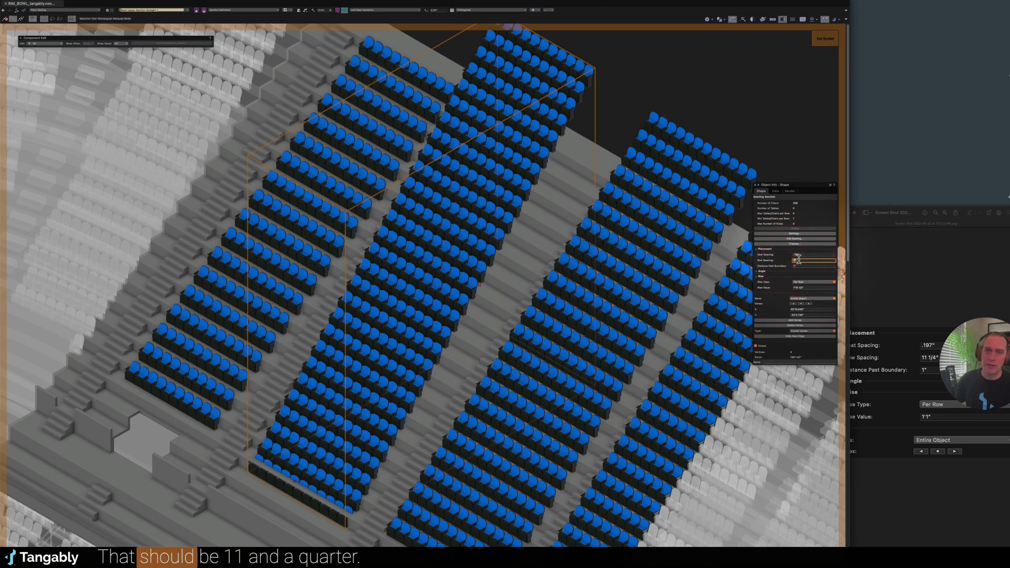
text(11.)
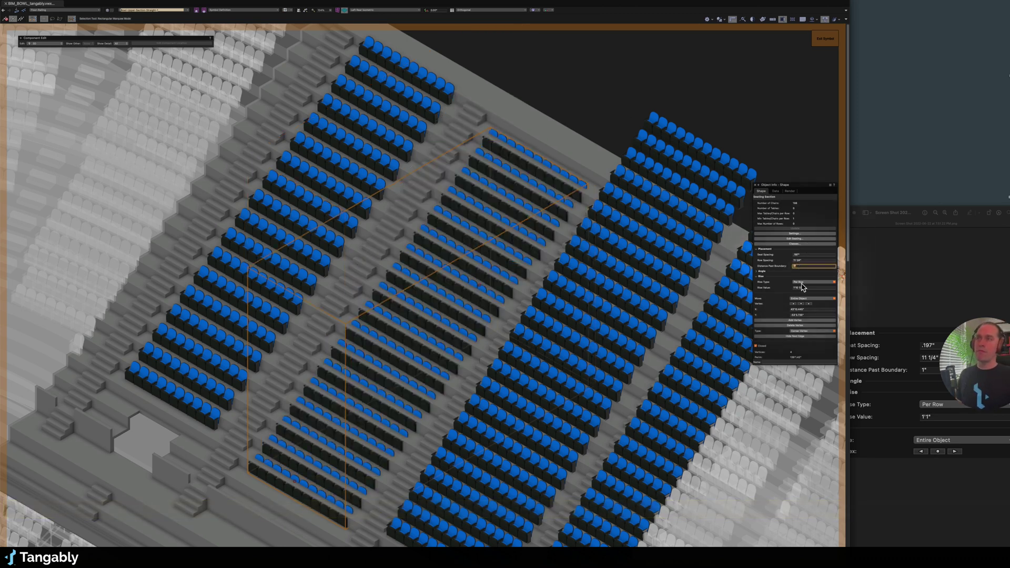
click(785, 272)
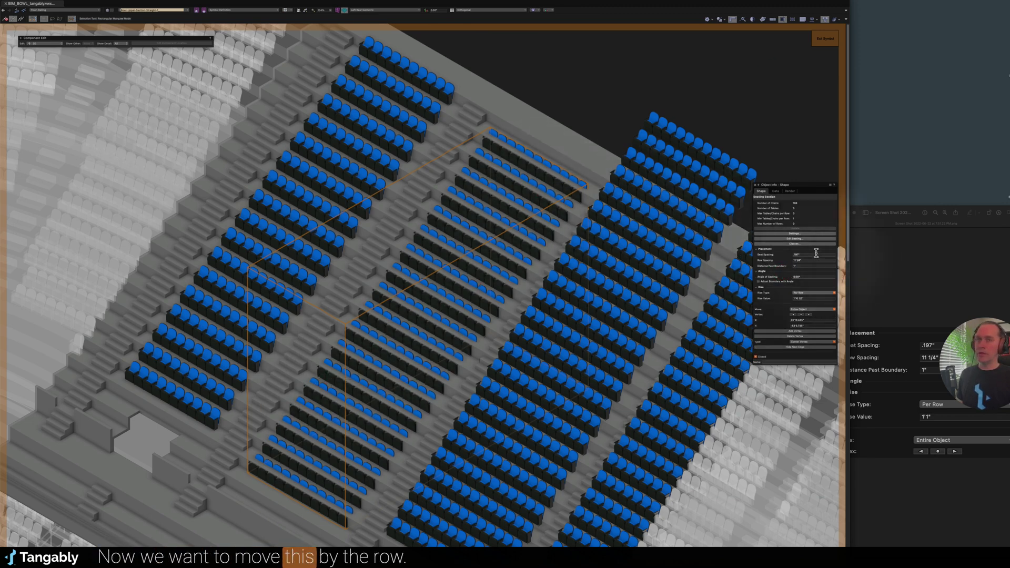
- Copy the selected section's row spacing, switch to the top plan view and move the section by 11 1/4" along Y
drag(811, 260, 751, 255)
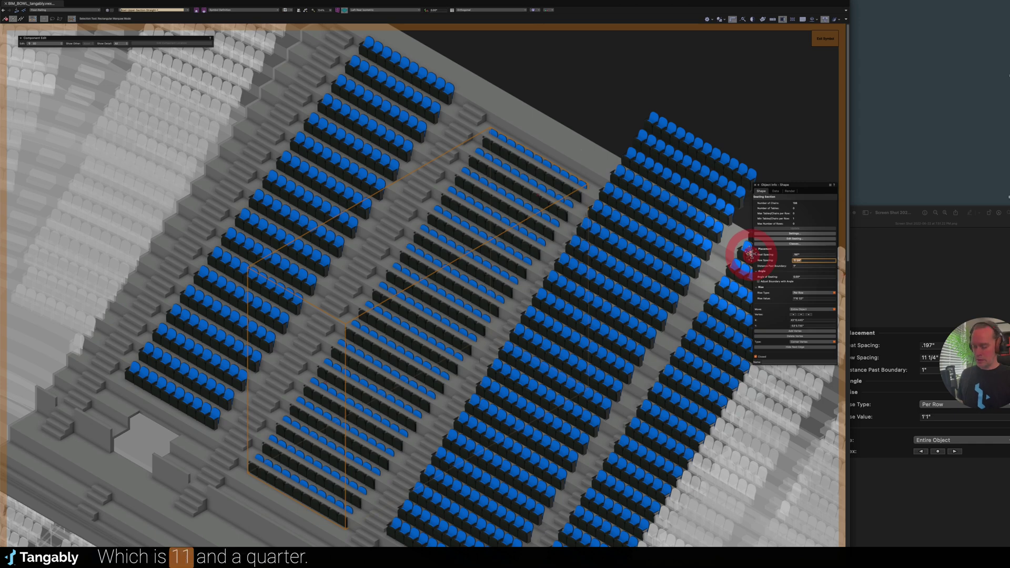
key(Escape)
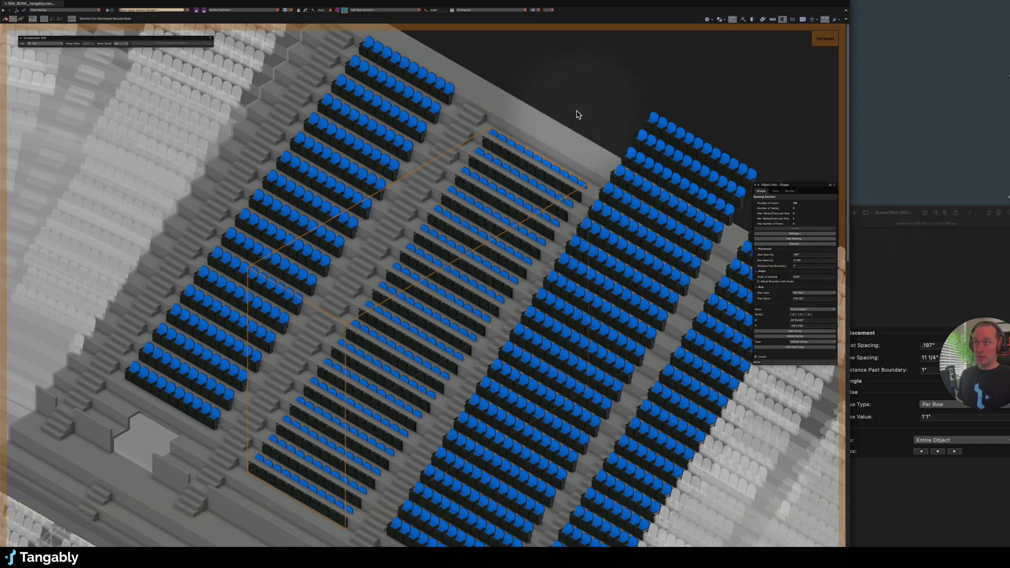
key(0)
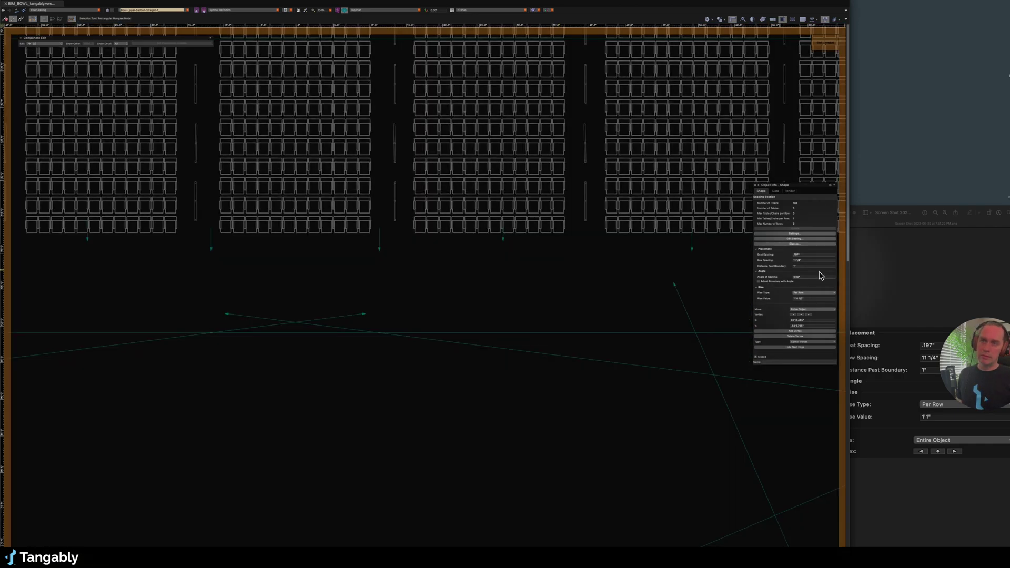
key(super+6)
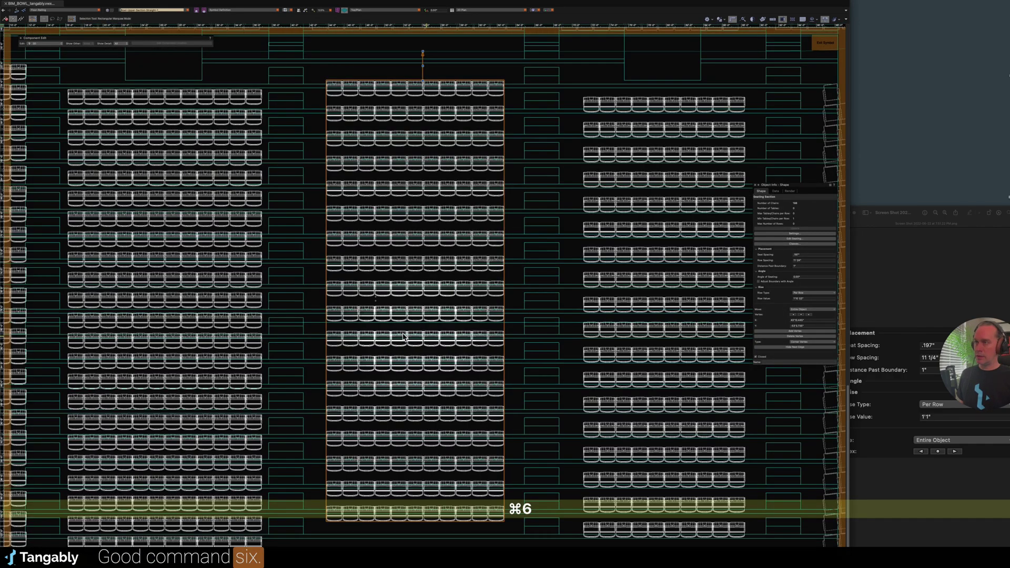
key(super+m)
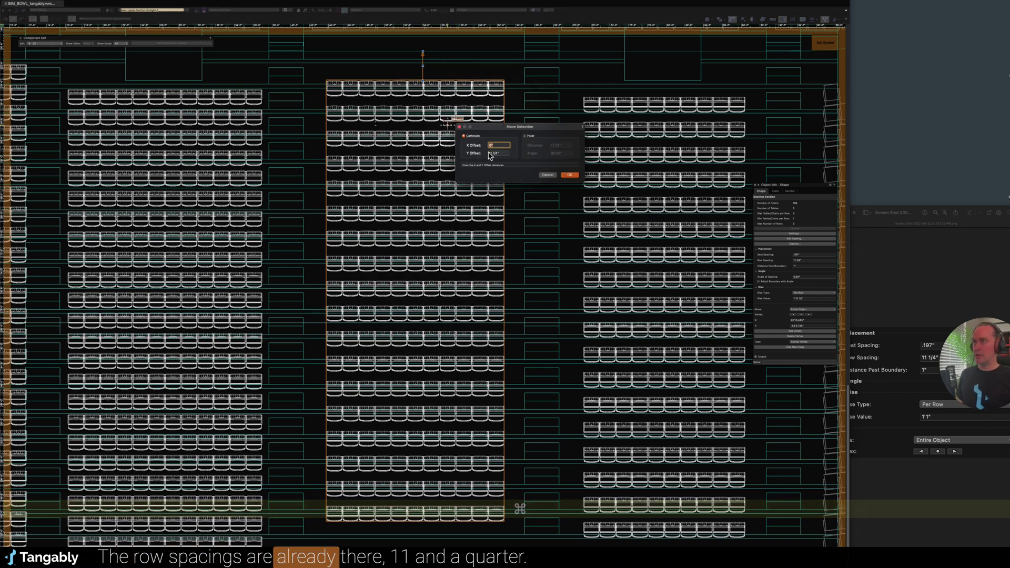
click(570, 176)
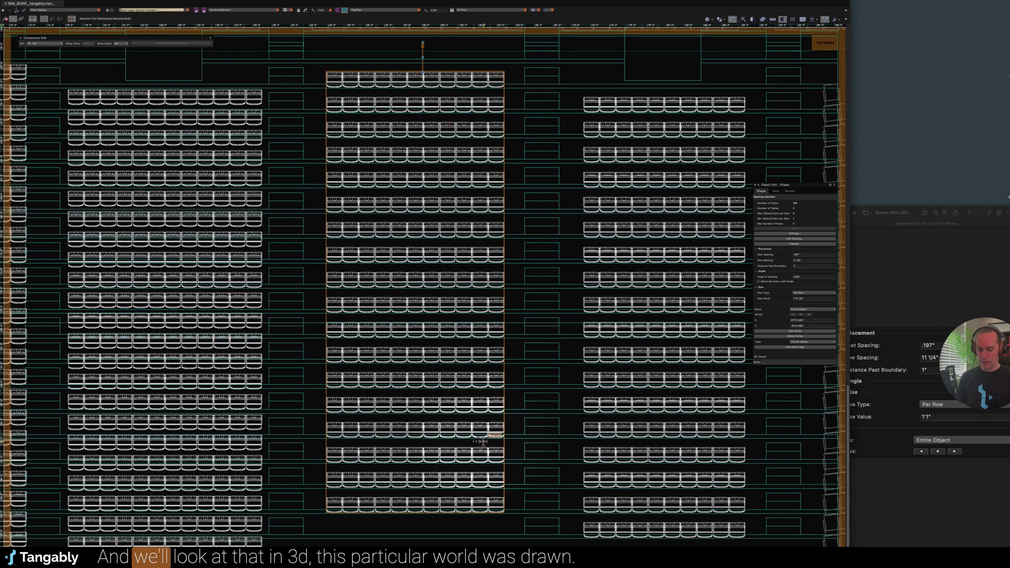
- Examine the moved section's seats against the risers in a shaded isometric view, orbiting around the neighbouring sections
key(1)
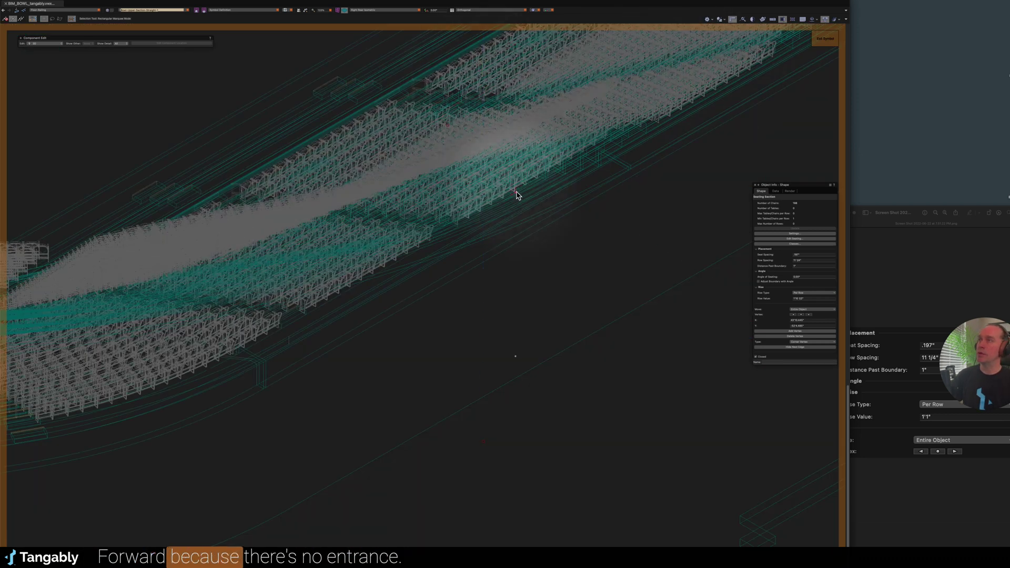
key(super+6)
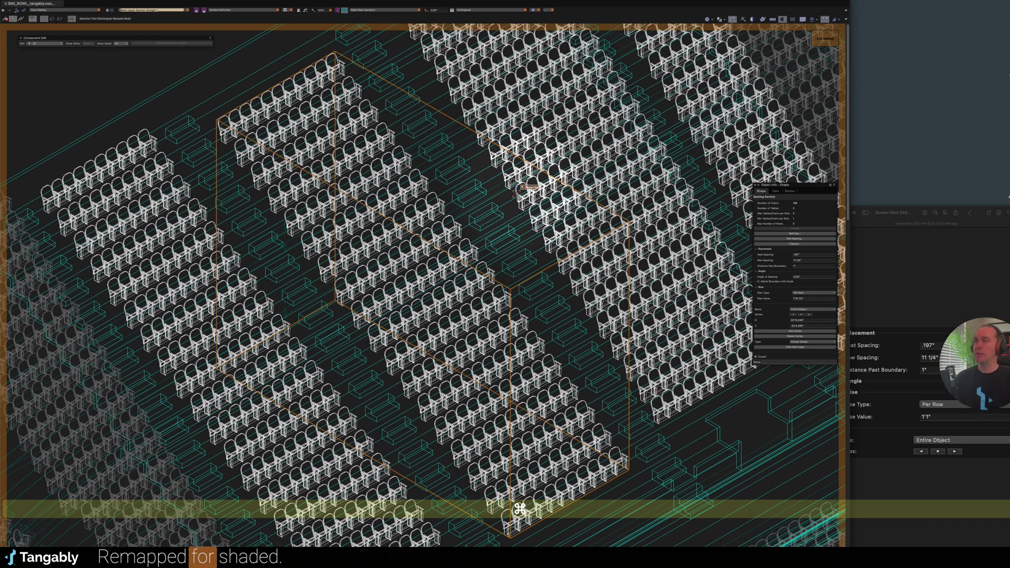
key(super+shift+g)
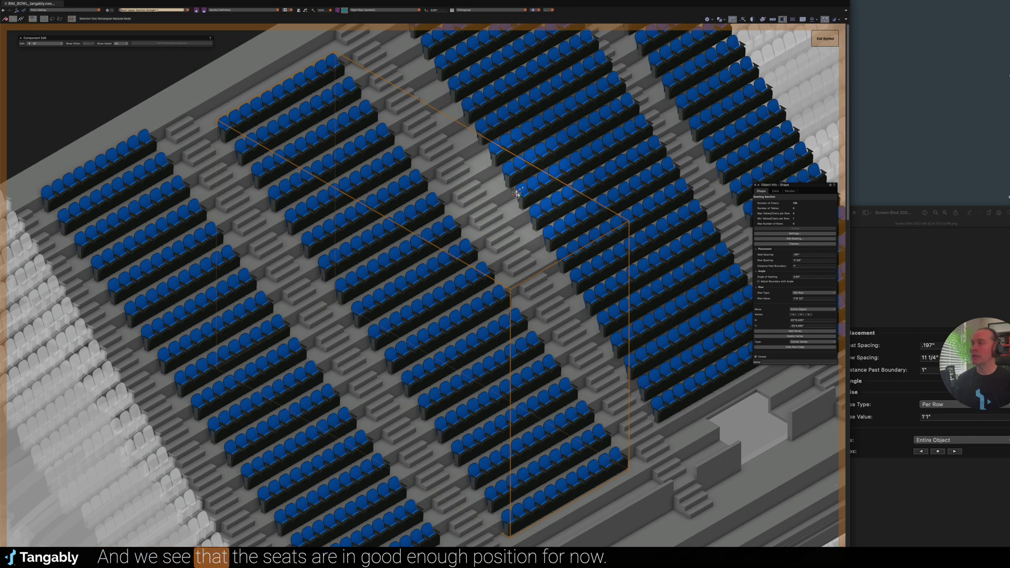
scroll(512, 213, down, 2)
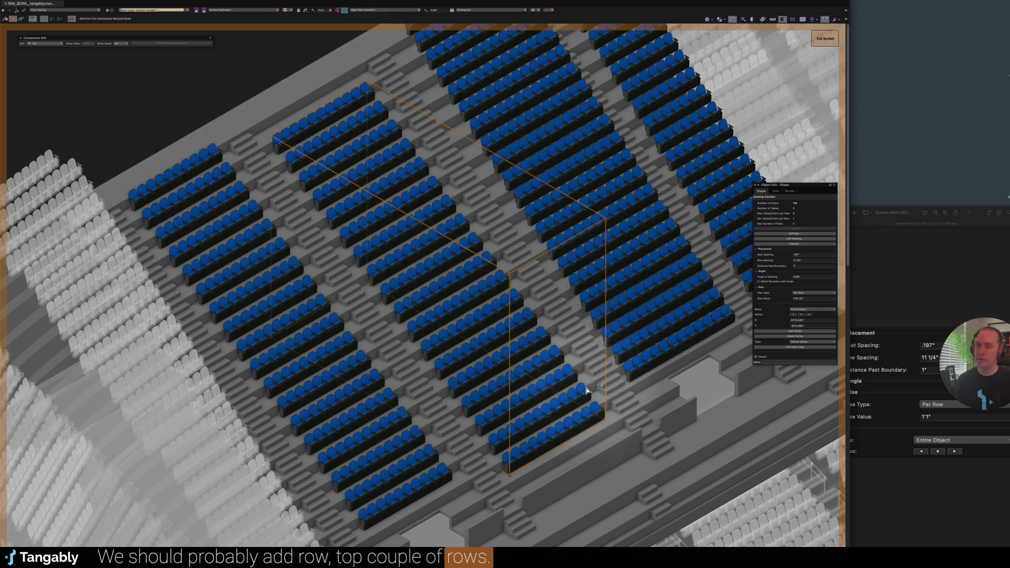
scroll(573, 316, down, 2)
scroll(556, 297, up, 3)
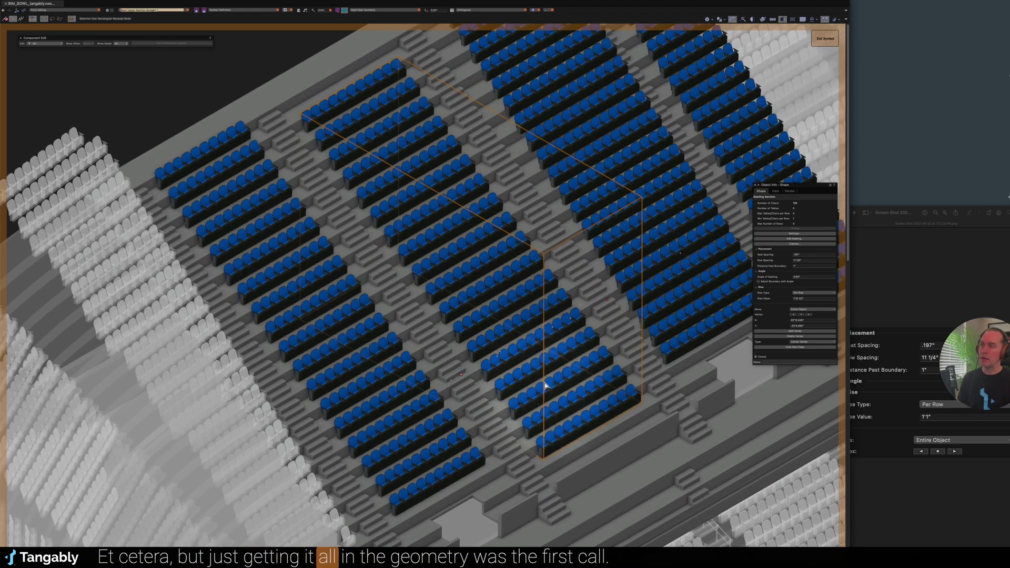
scroll(438, 420, up, 2)
scroll(439, 419, down, 2)
key(shift+c)
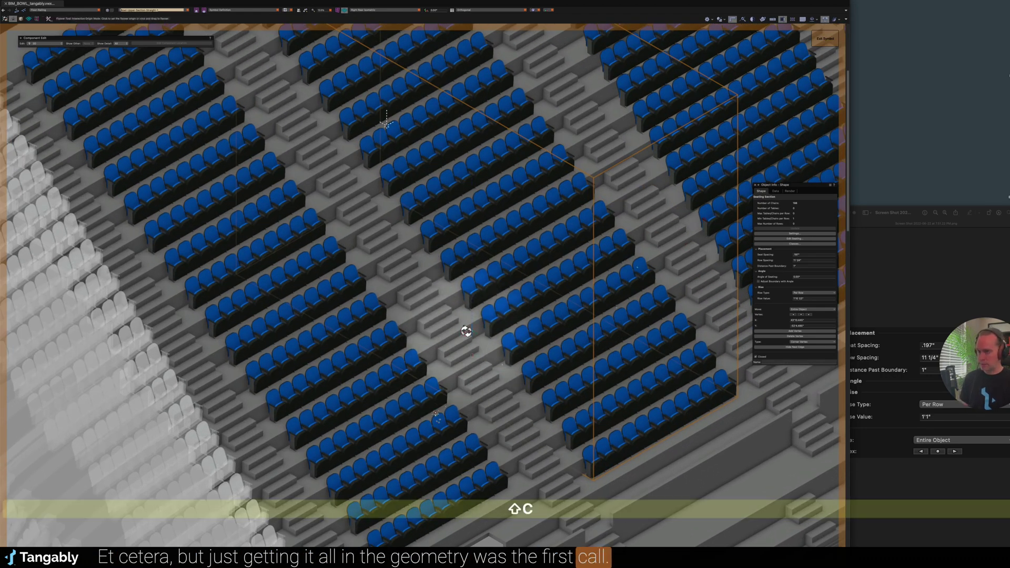
drag(467, 332, 478, 306)
key(space)
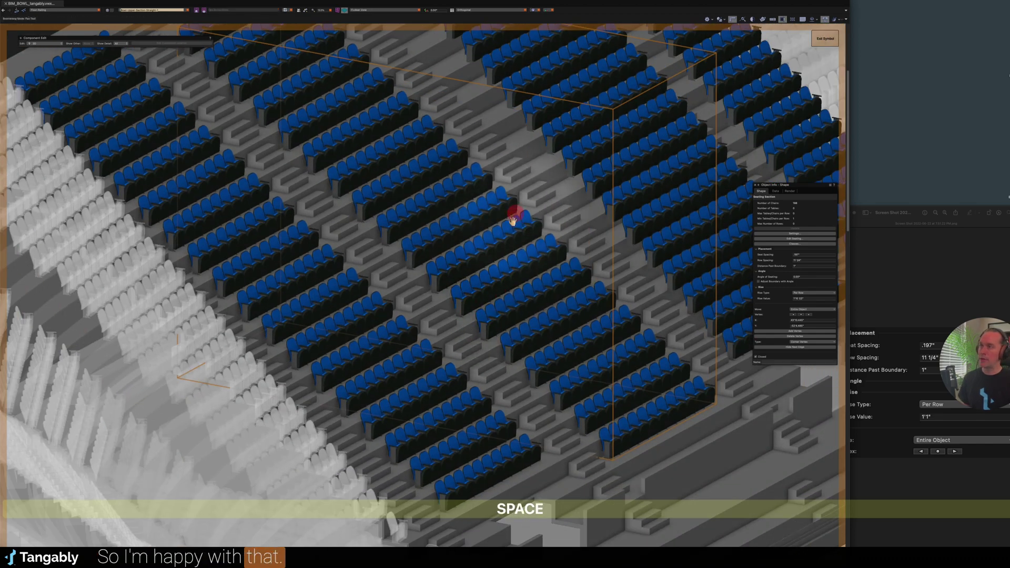
drag(508, 217, 453, 325)
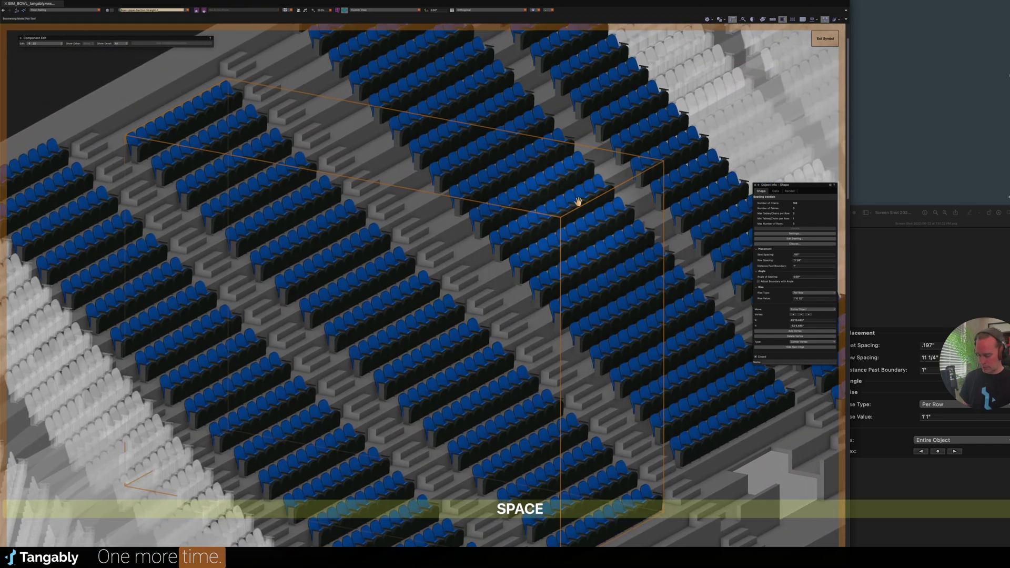
drag(577, 203, 546, 212)
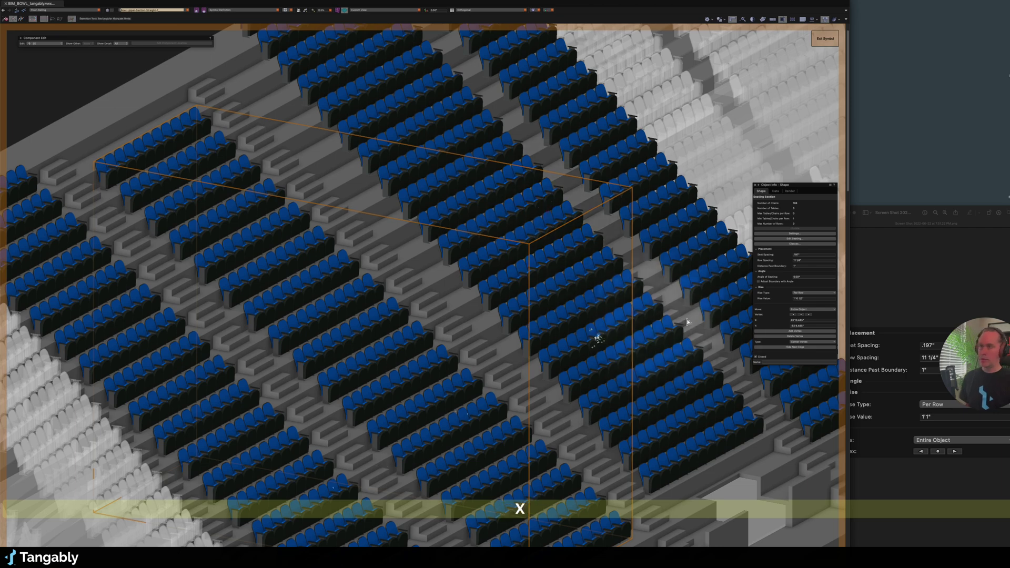
- Select the next uncorrected seating section and set its row spacing to 11 1/4" and its distance past boundary to 1"
click(661, 349)
drag(499, 198, 451, 342)
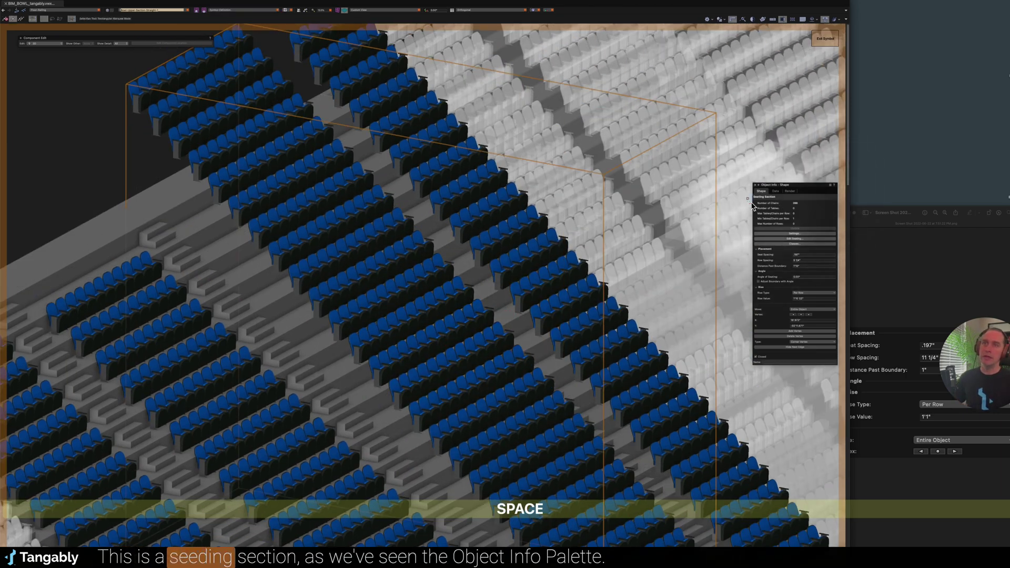
drag(780, 185, 759, 191)
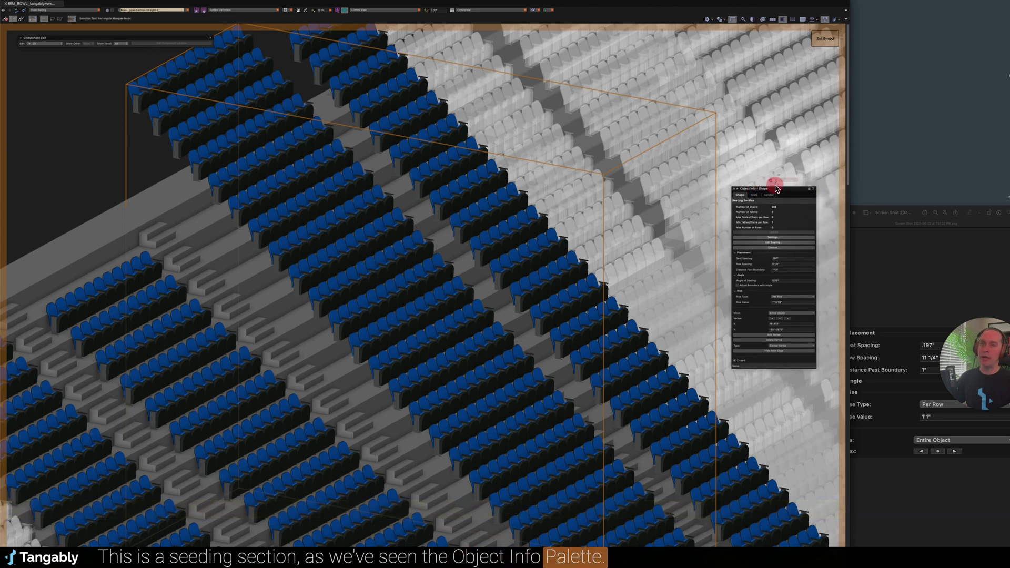
double_click(786, 263)
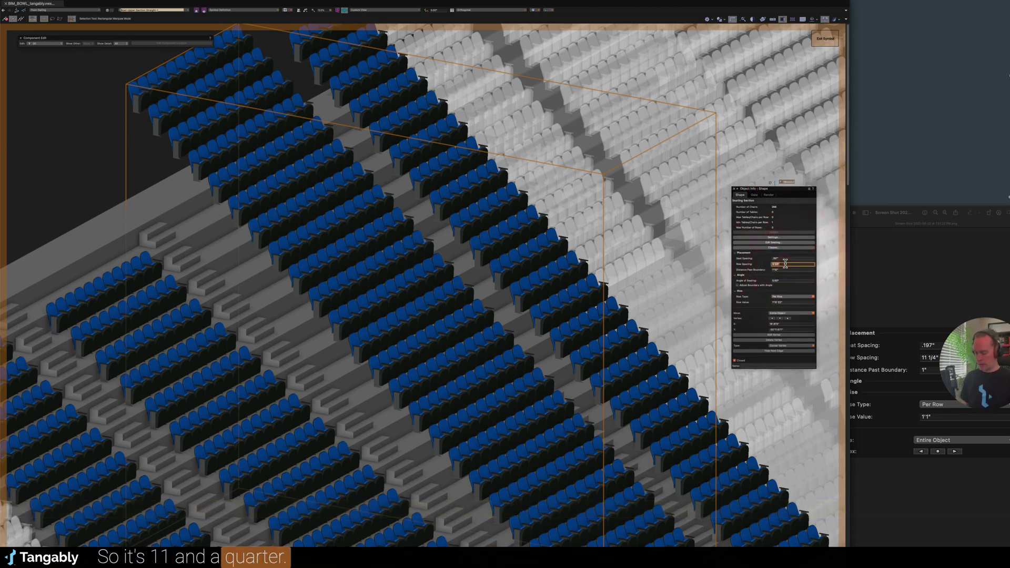
text(11.25)
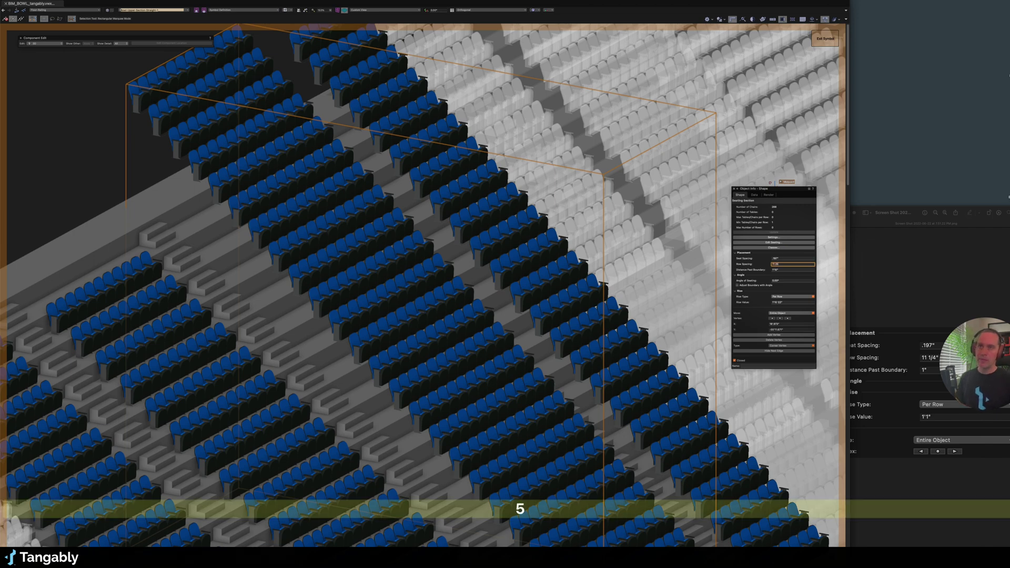
click(784, 270)
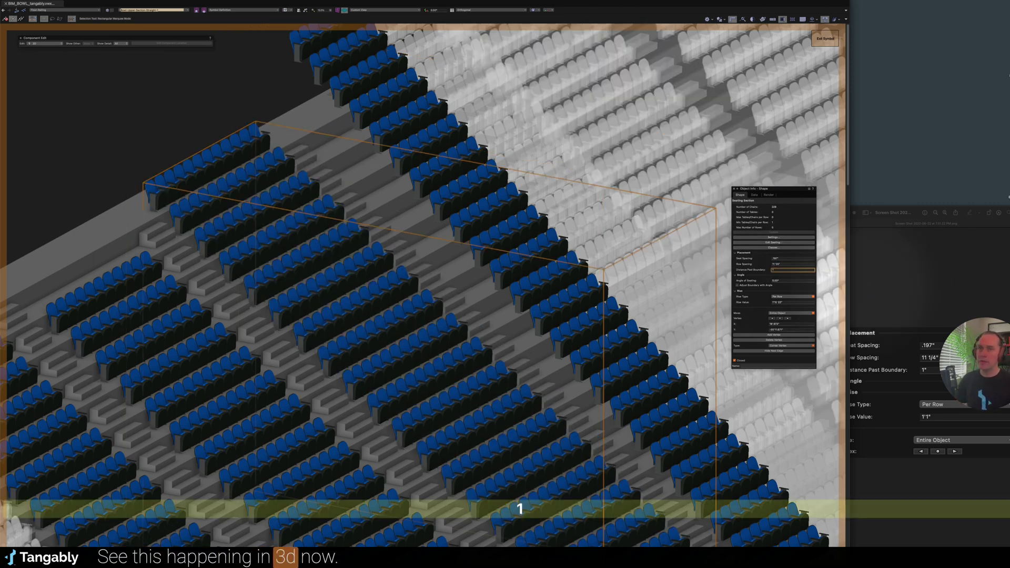
key(Tab)
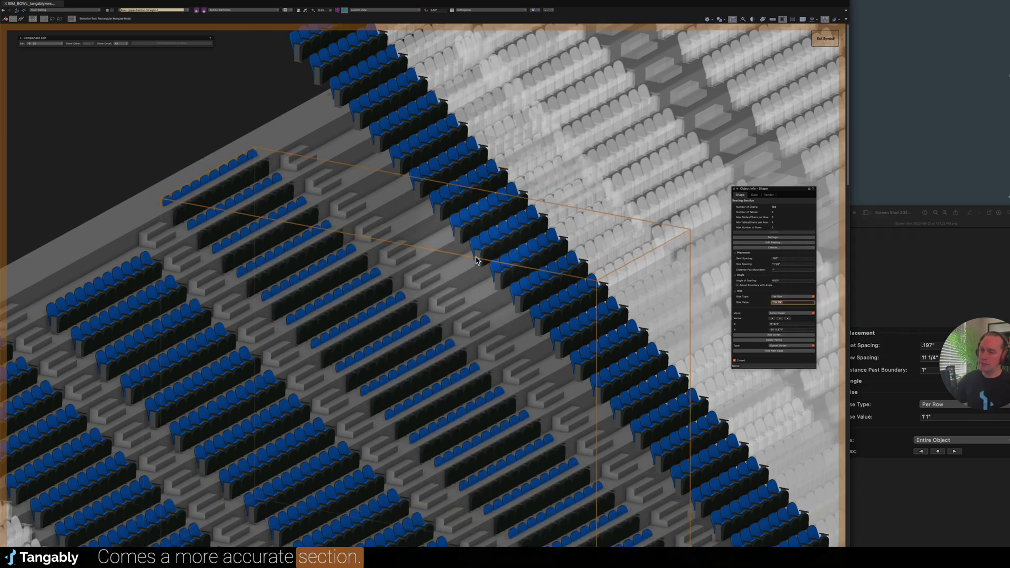
scroll(310, 282, down, 2)
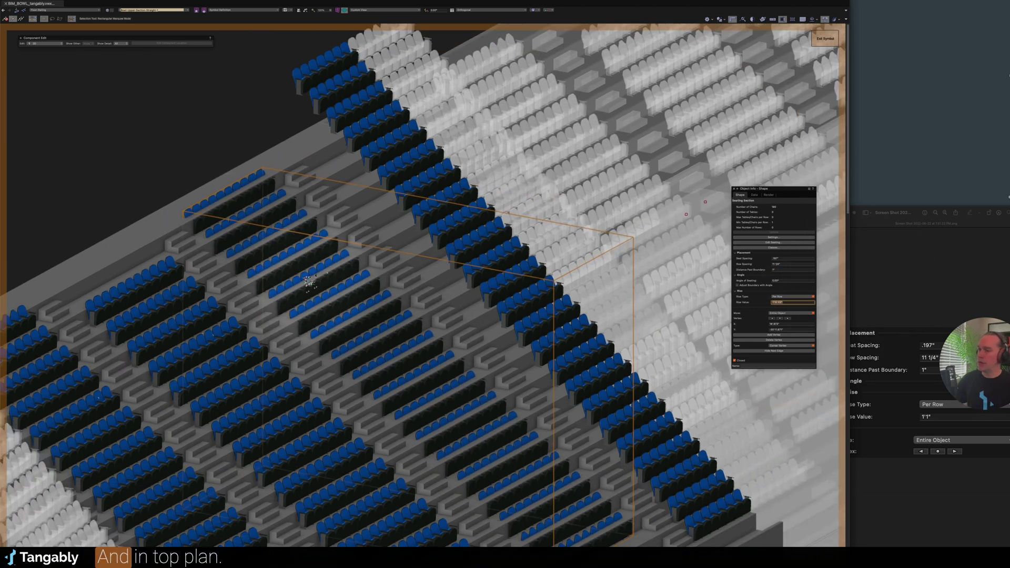
scroll(309, 281, down, 2)
text(0)
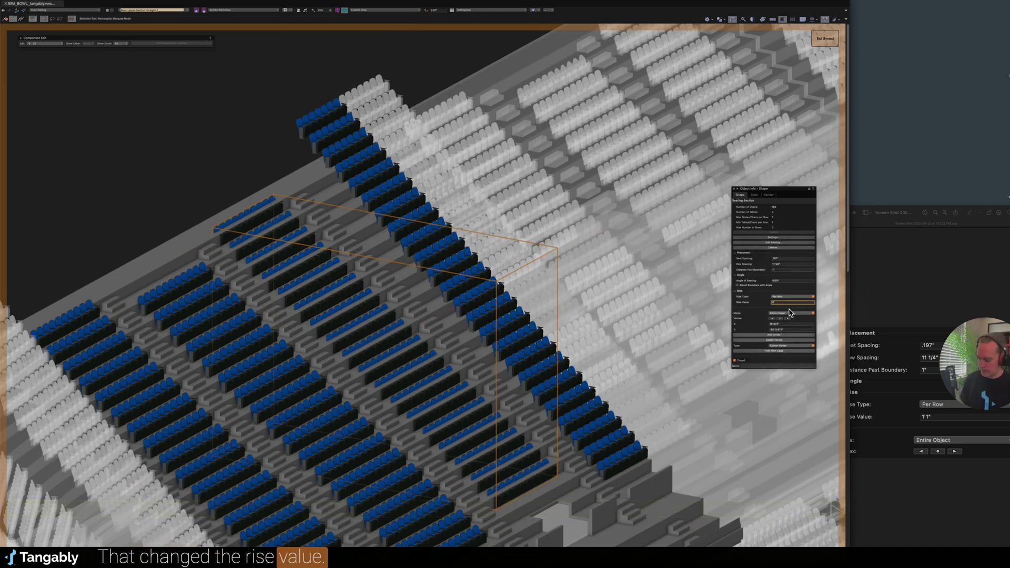
key(Return)
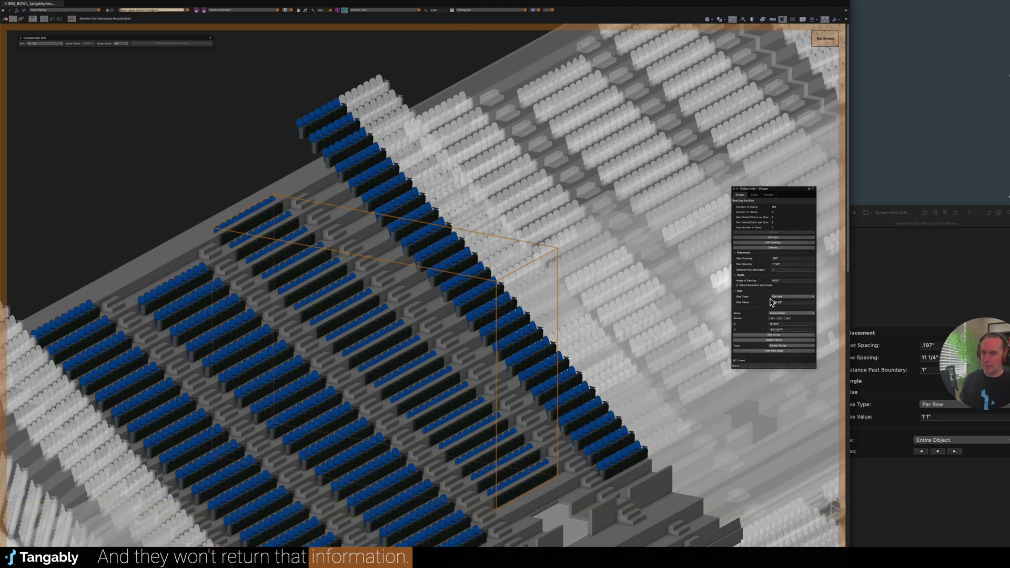
- Switch to the top plan view and move the selected seating section by 11 1/4" along Y
key(0)
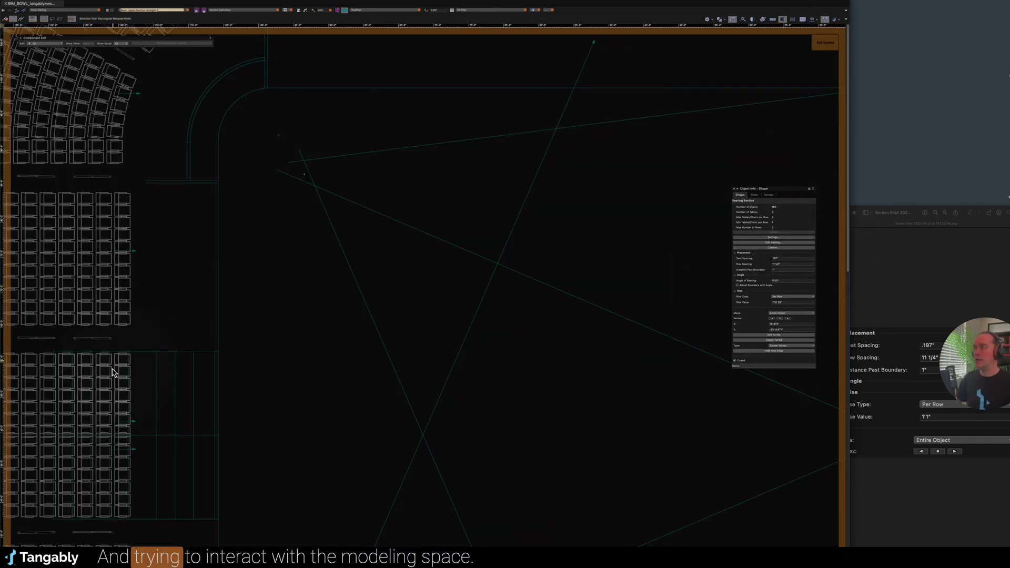
scroll(585, 322, down, 3)
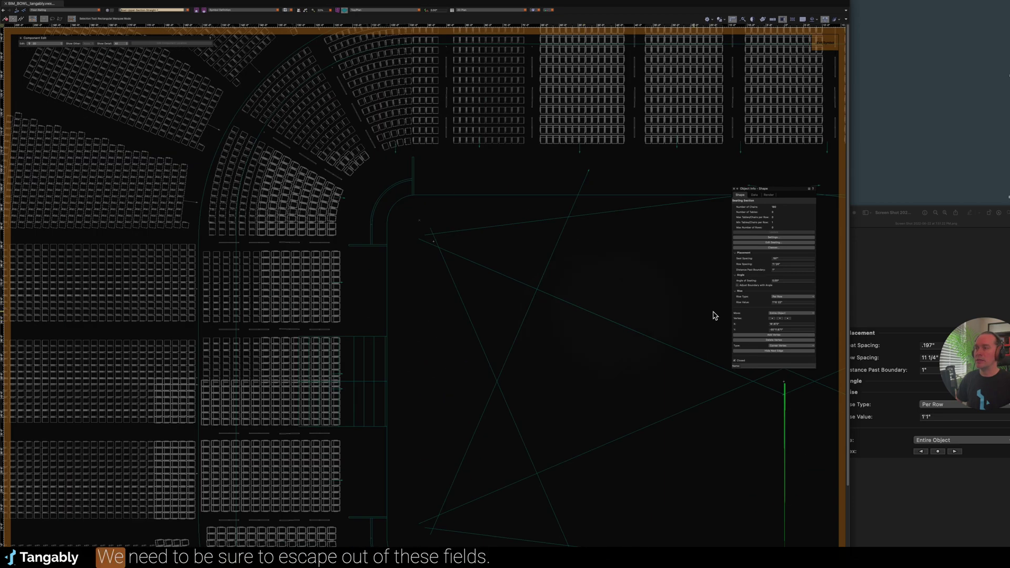
scroll(568, 303, down, 3)
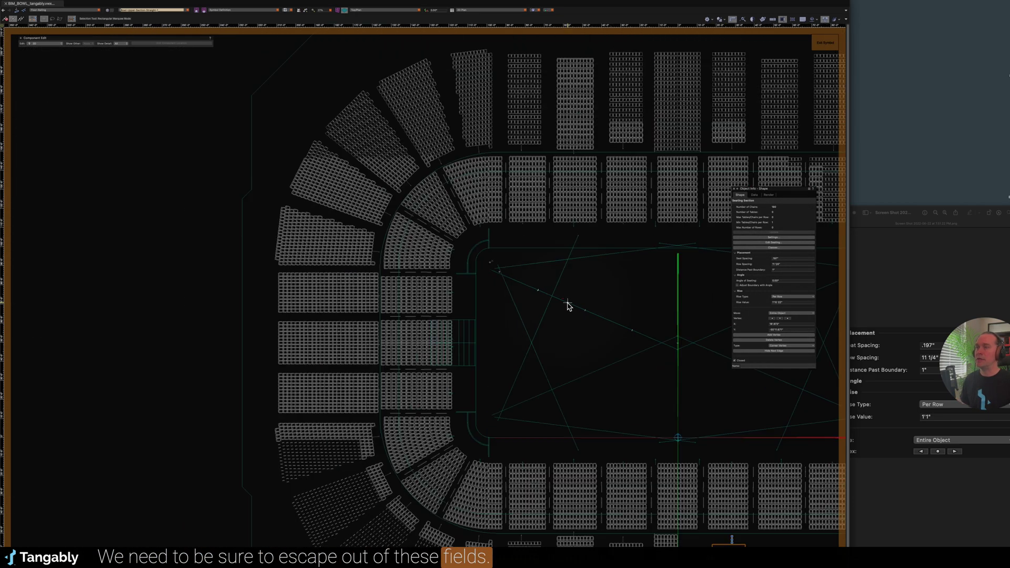
key(space)
drag(618, 346, 519, 187)
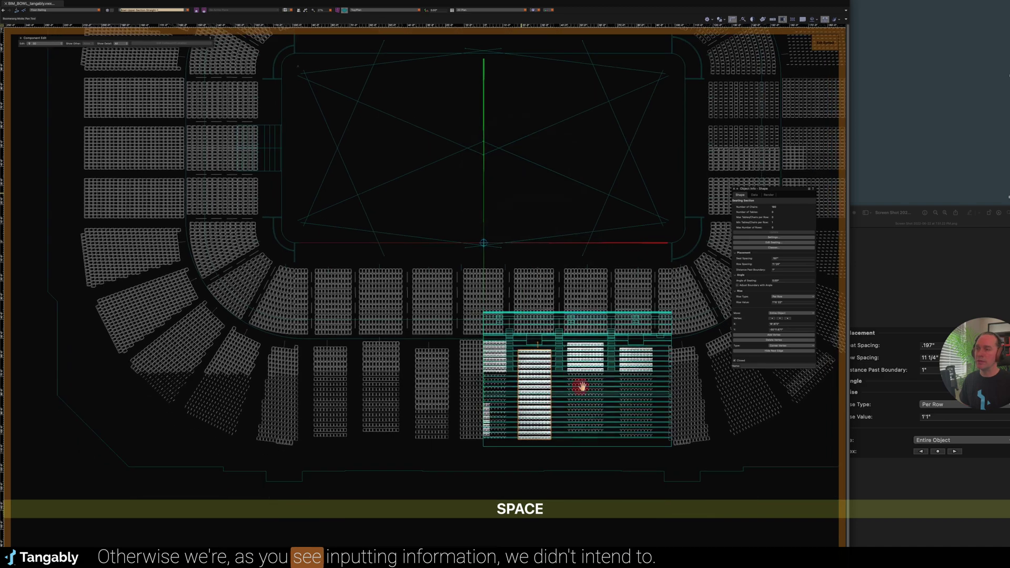
scroll(545, 421, up, 8)
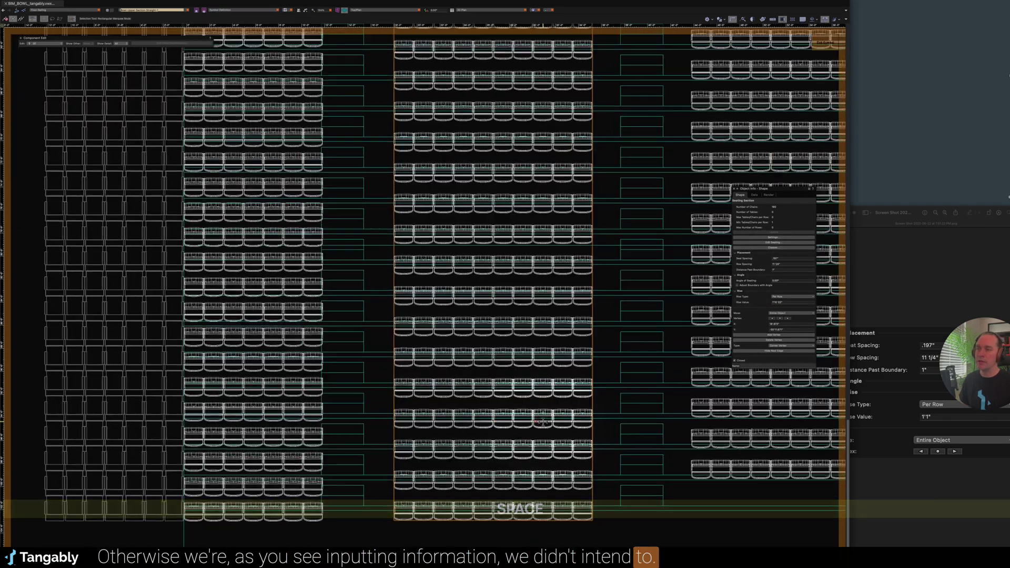
scroll(545, 421, up, 2)
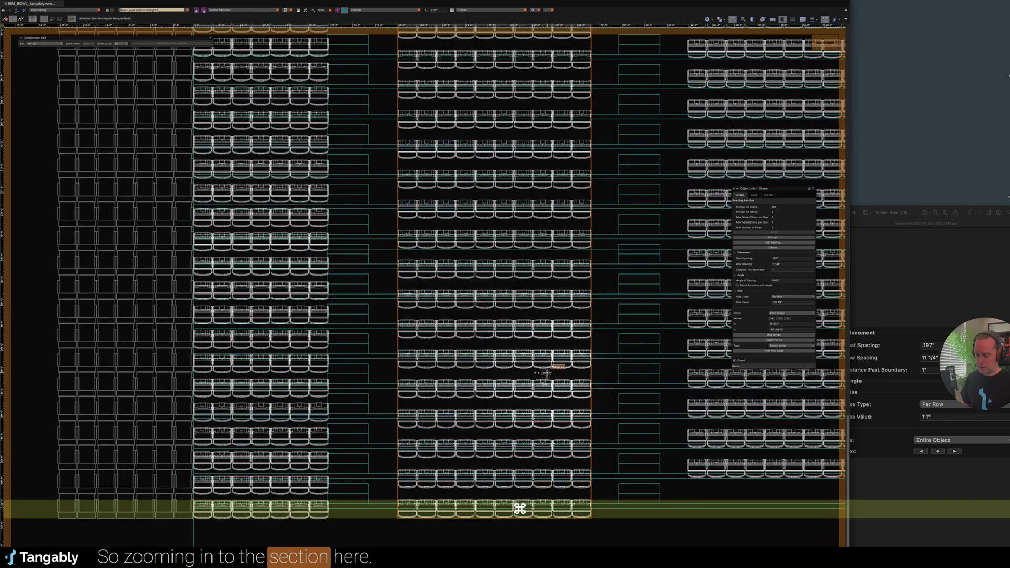
super+scroll(552, 363, up, 2)
key(super+m)
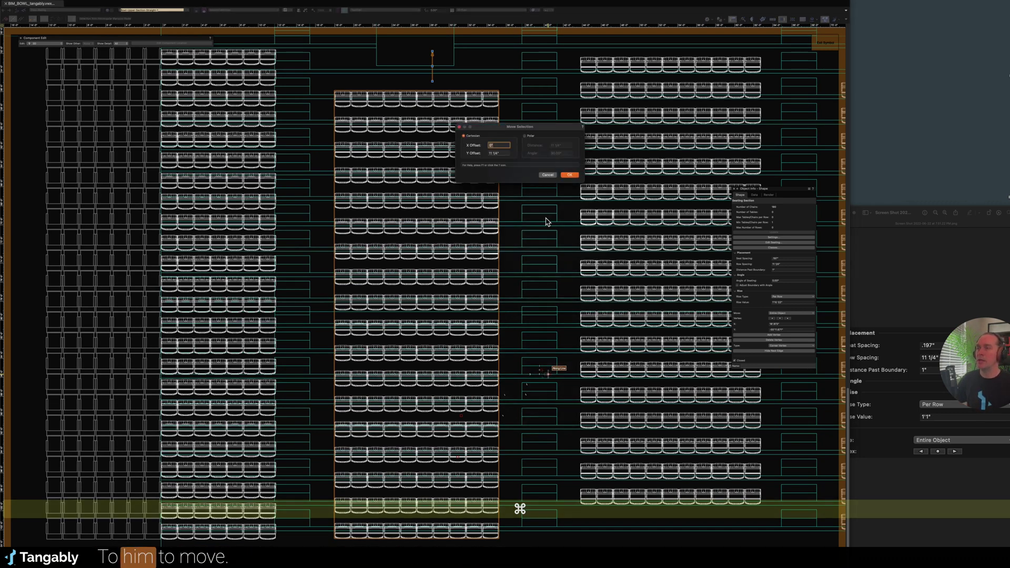
click(568, 177)
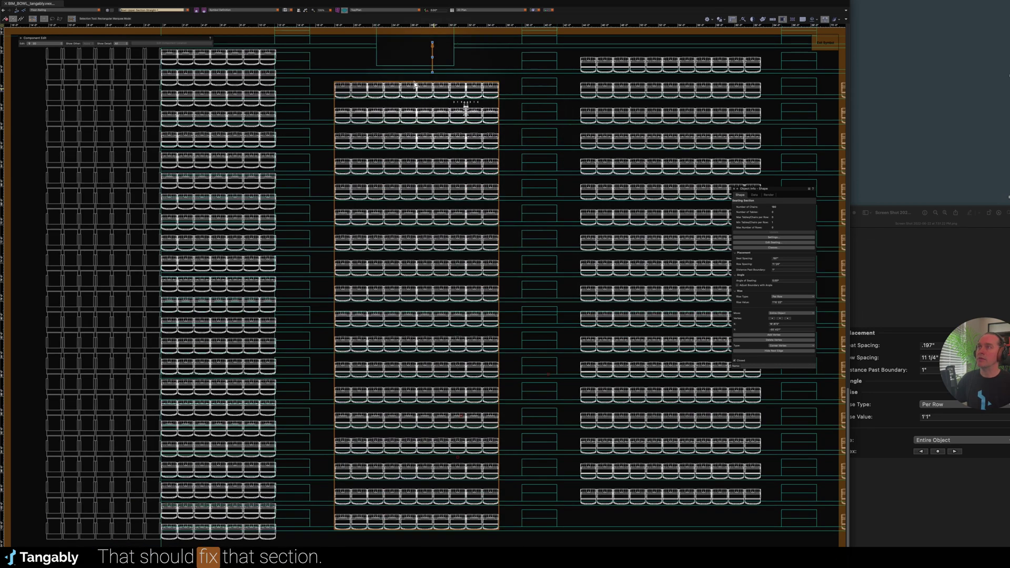
- Select the last uncorrected seating section at the symbol's edge and set its row spacing to 11 1/4" and distance past boundary to 1"
scroll(585, 268, down, 4)
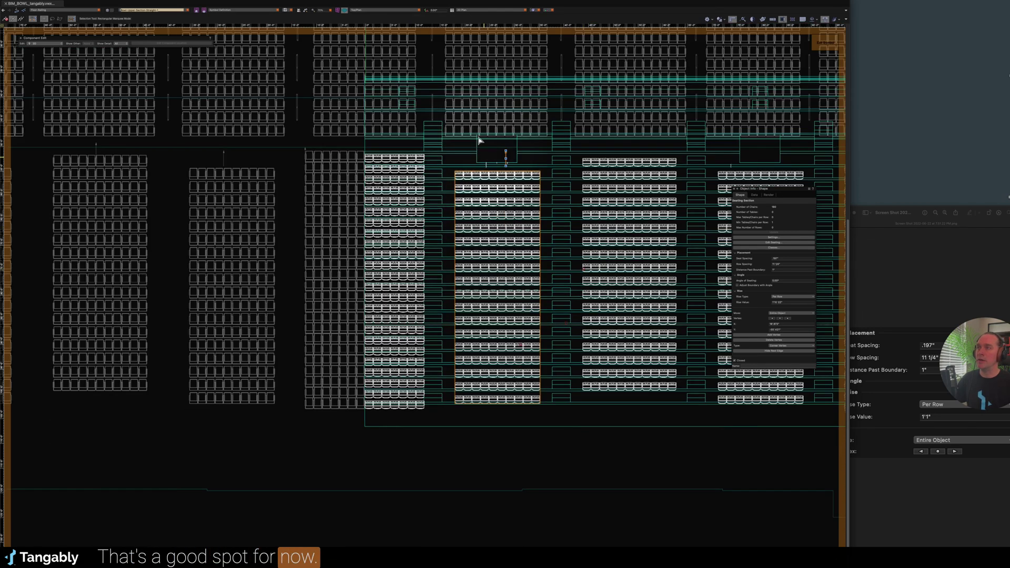
scroll(479, 141, up, 3)
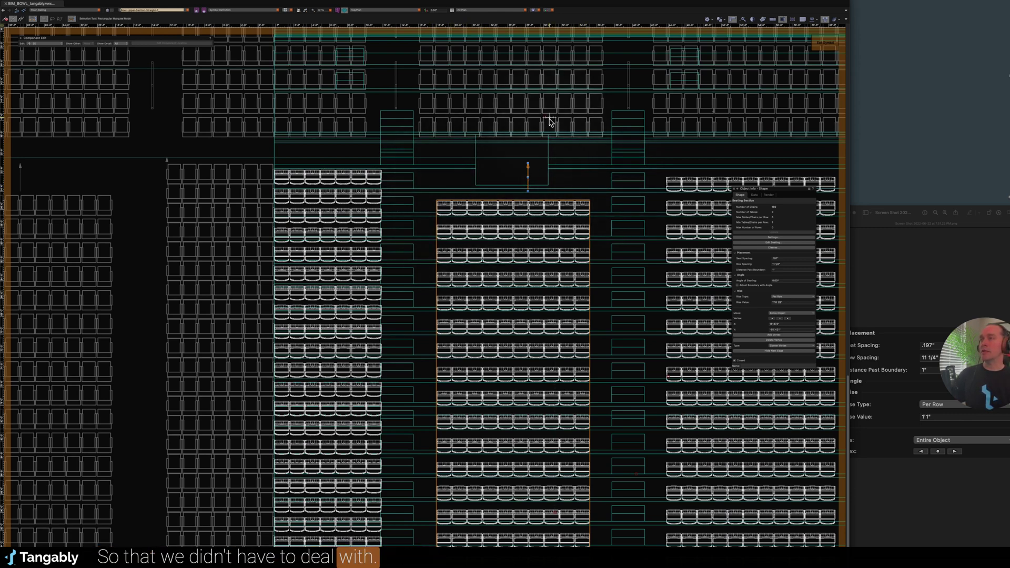
scroll(424, 181, down, 4)
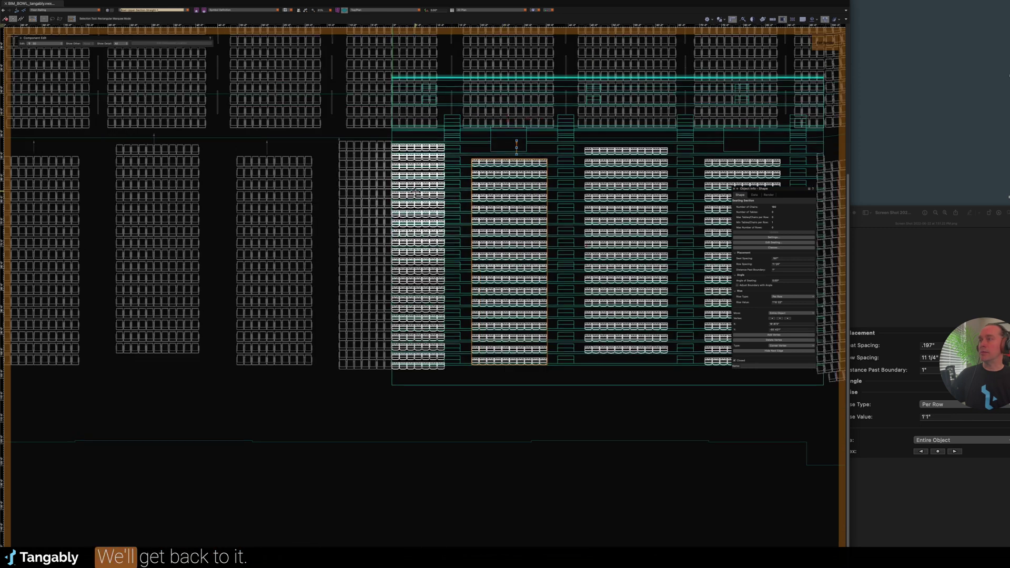
scroll(416, 191, up, 3)
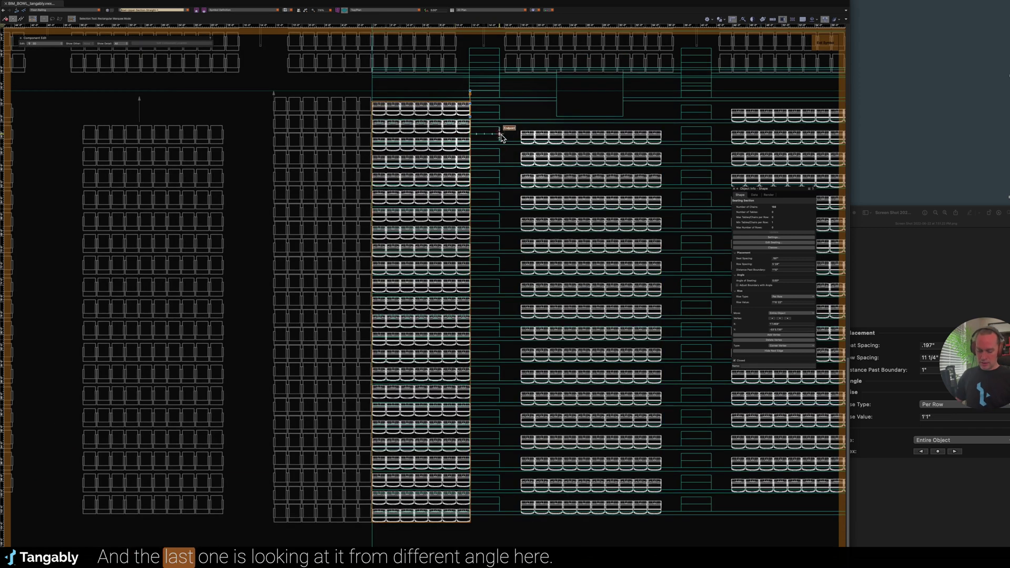
key(1)
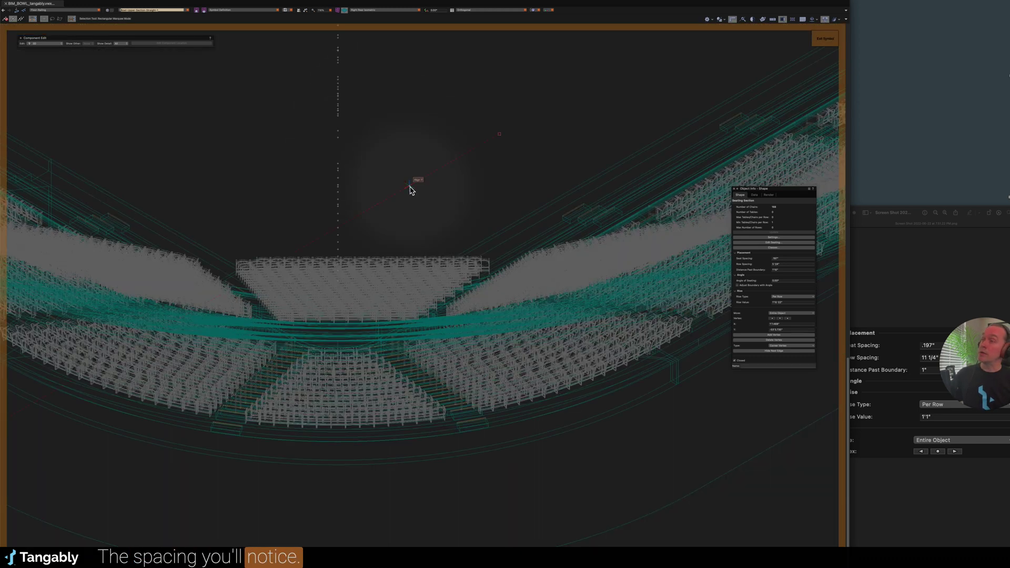
key(super+6)
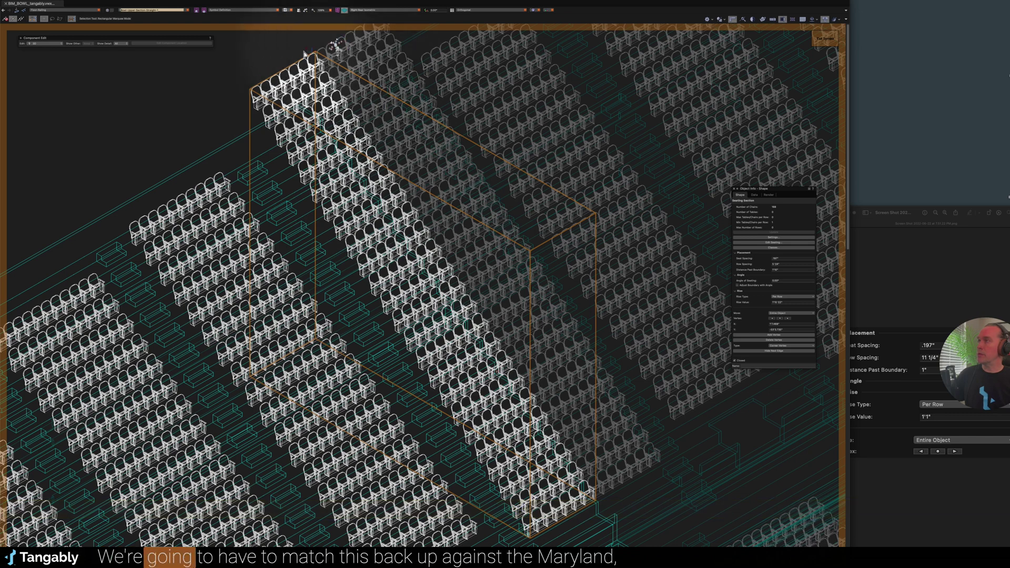
scroll(500, 153, down, 2)
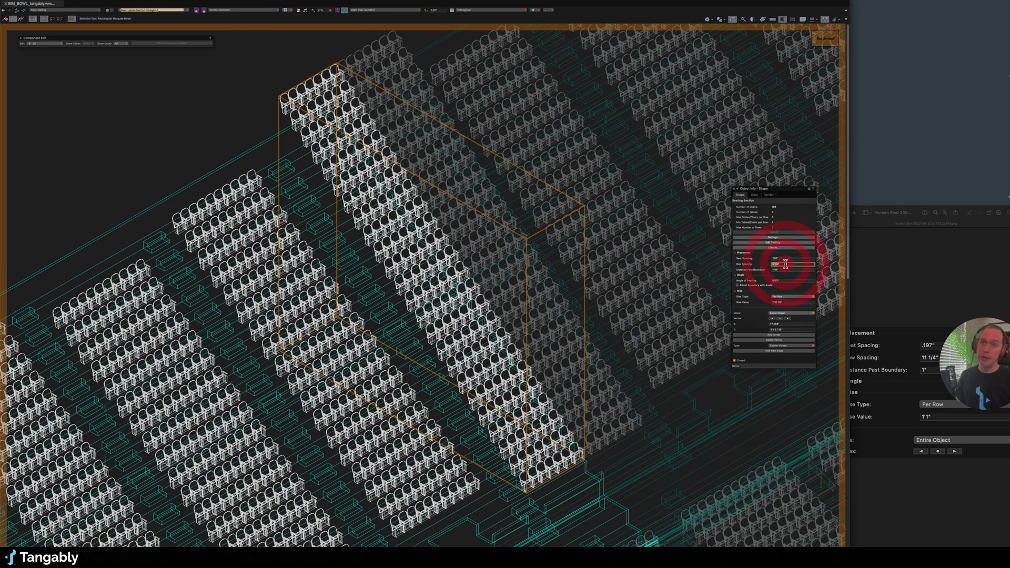
text(11 1/4")
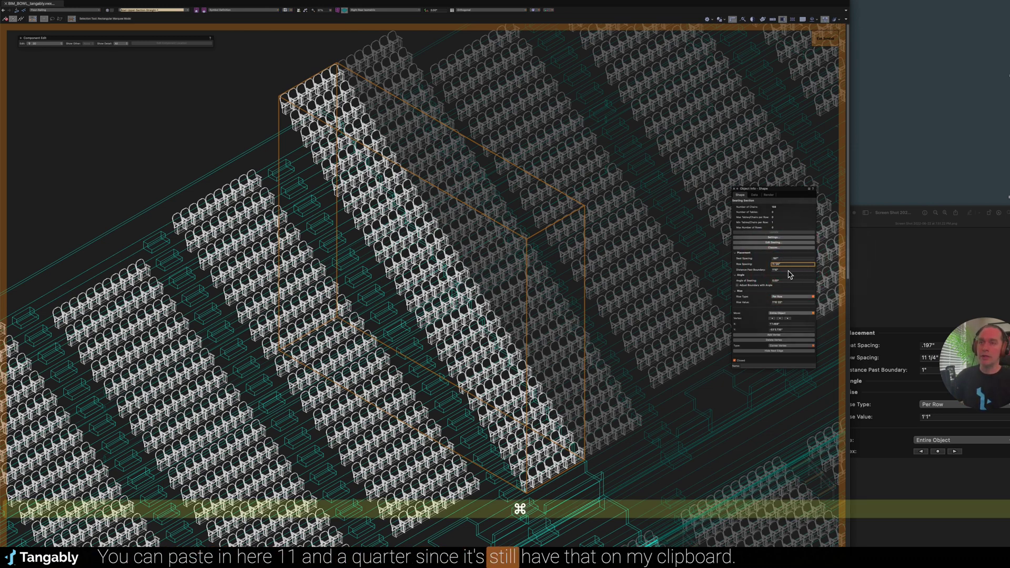
click(789, 273)
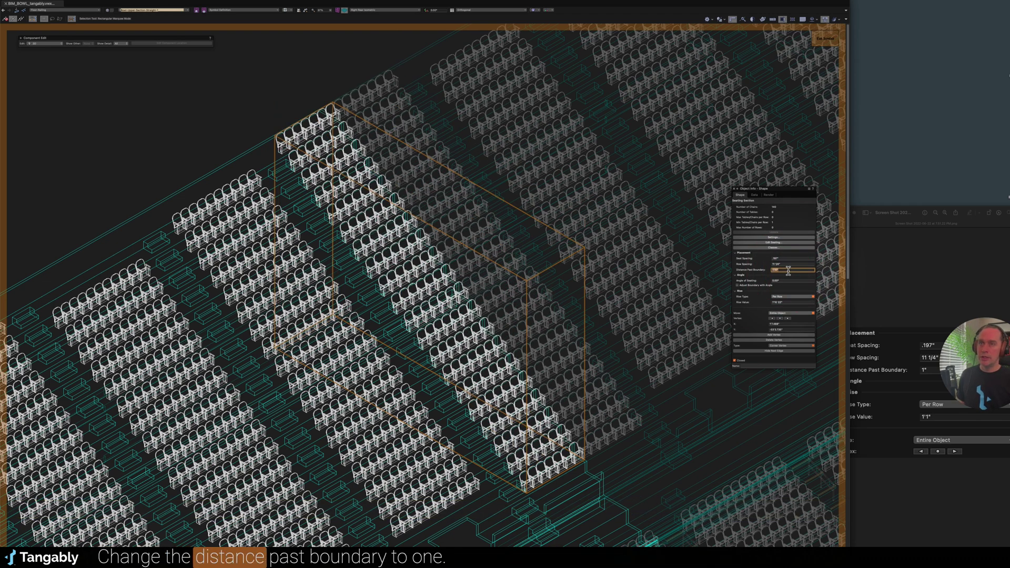
text(1)
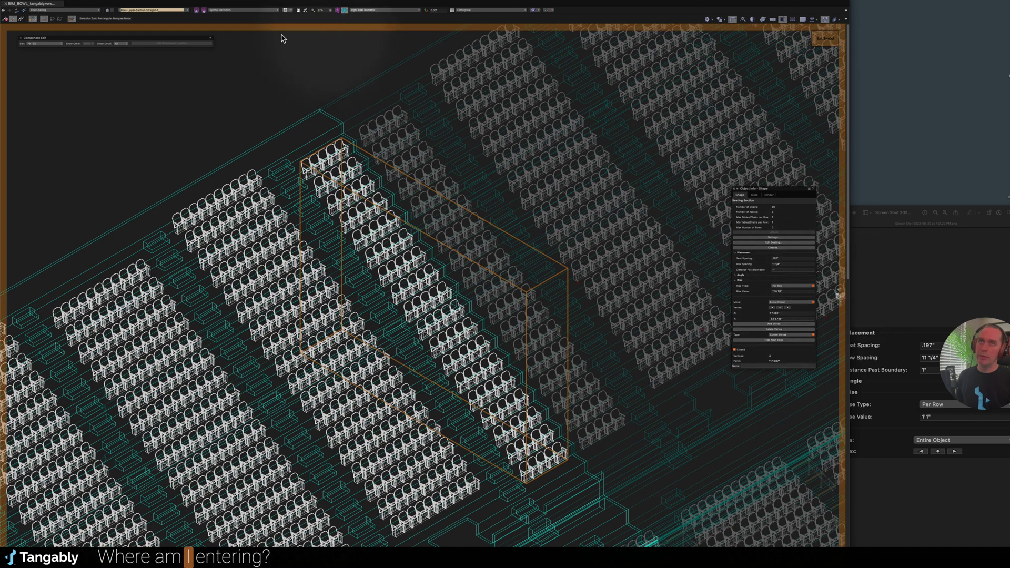
- Return to the top plan view, fit the edge section in view and move it by 11 1/4" along Y
click(162, 78)
key(0)
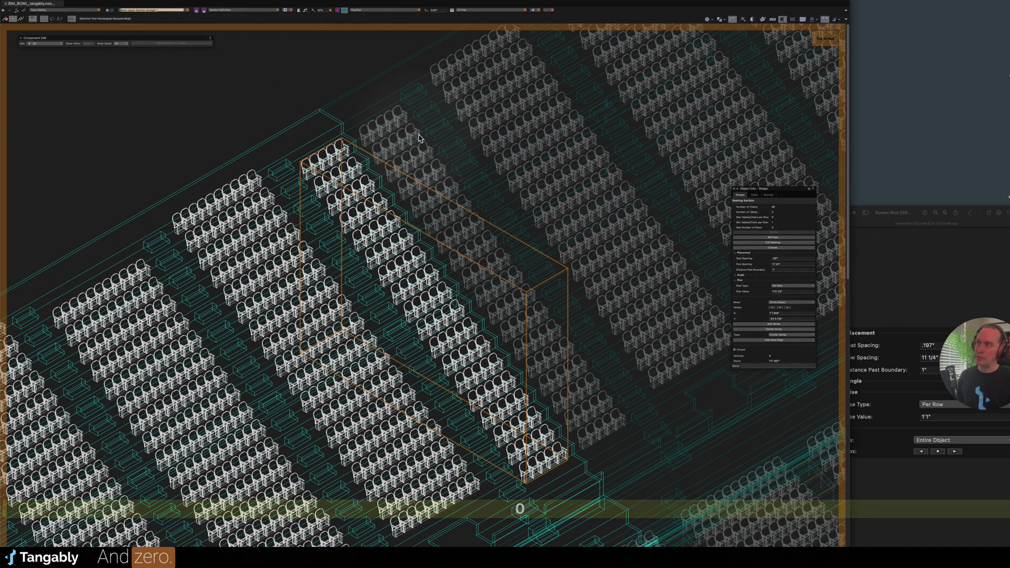
key(super+6)
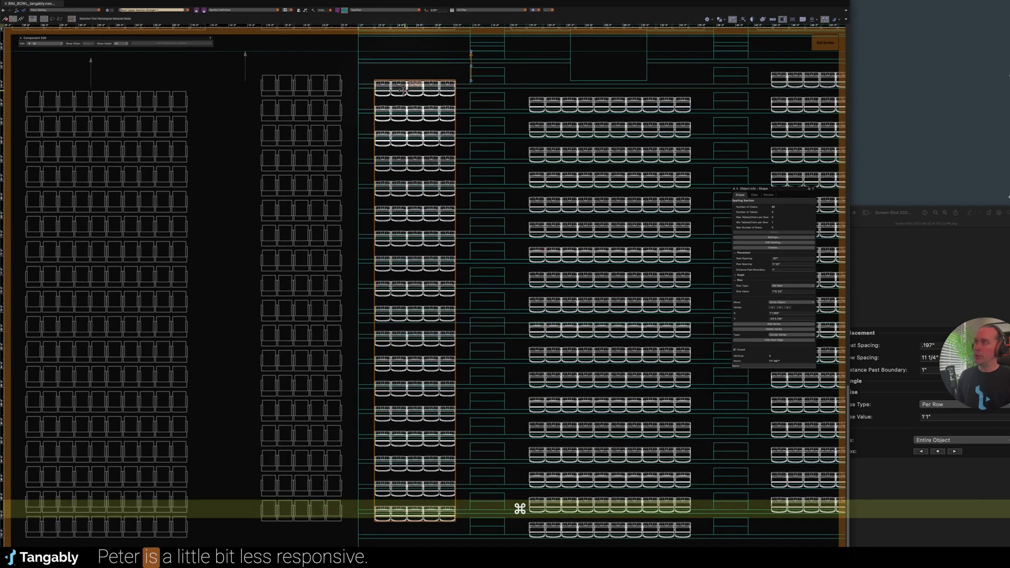
key(super+m)
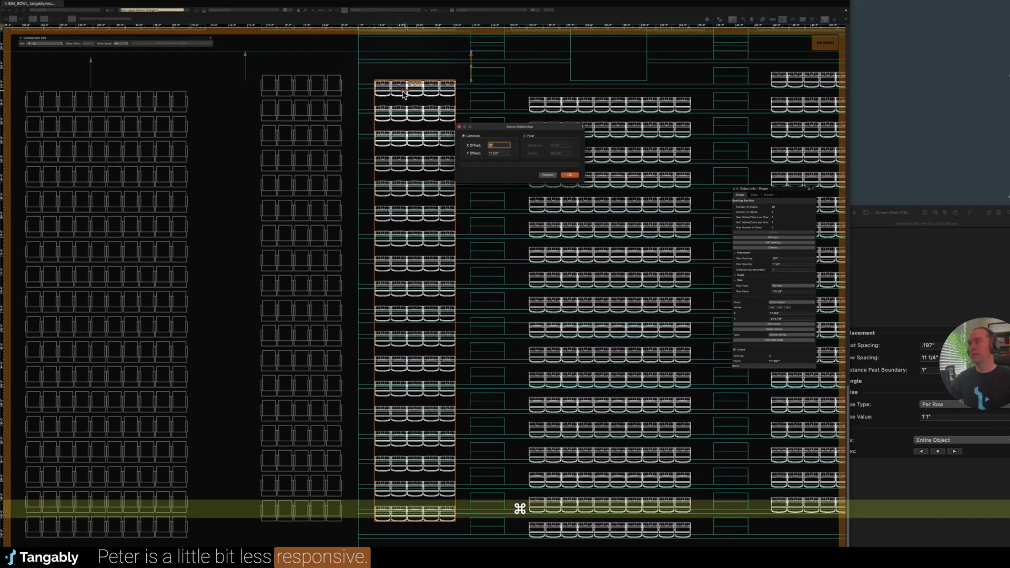
click(571, 175)
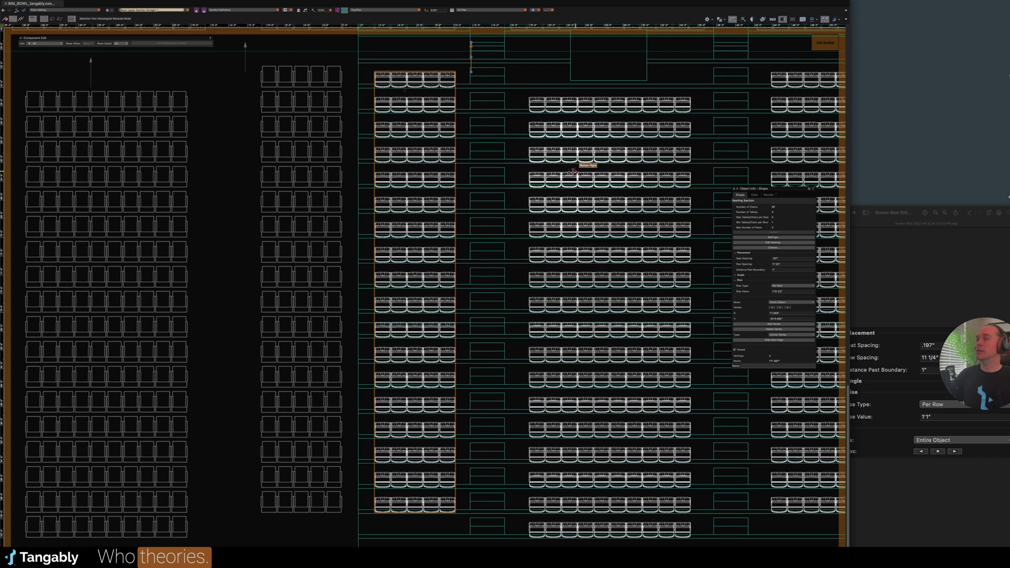
- Examine the edge section and its corrected neighbours against the risers in a shaded isometric view
key(3)
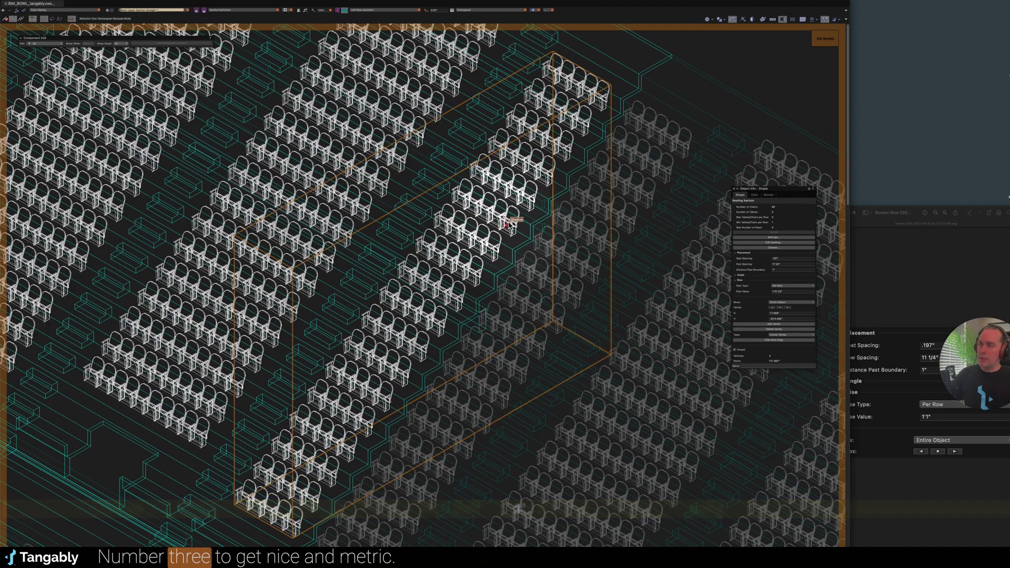
key(shift+super+g)
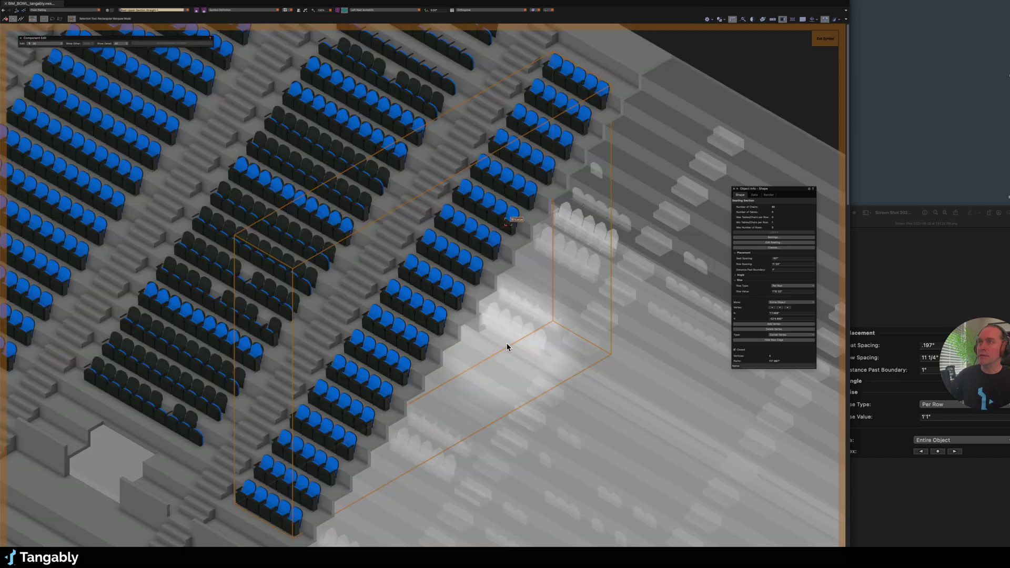
scroll(506, 343, down, 5)
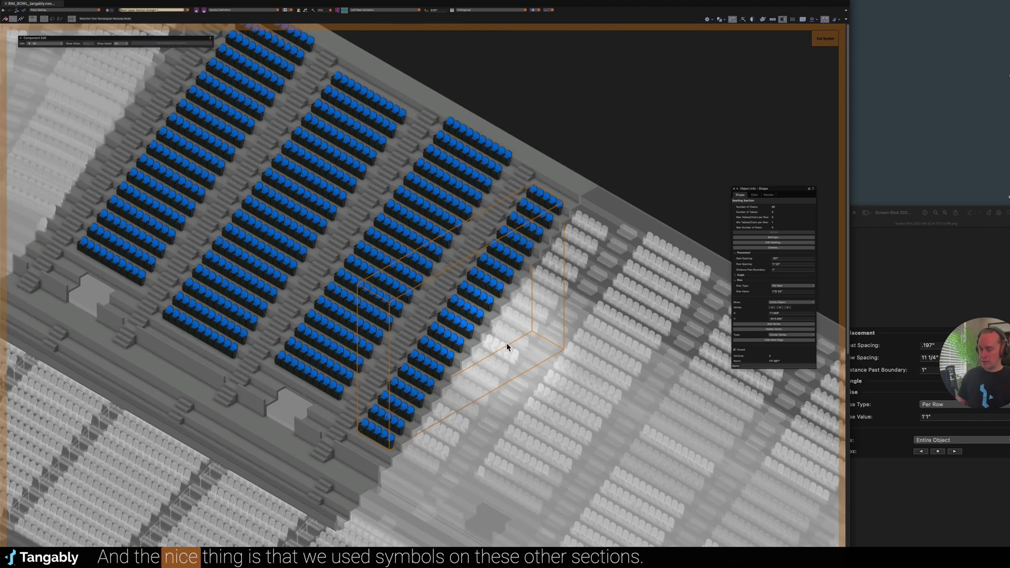
scroll(514, 299, down, 2)
scroll(537, 354, down, 3)
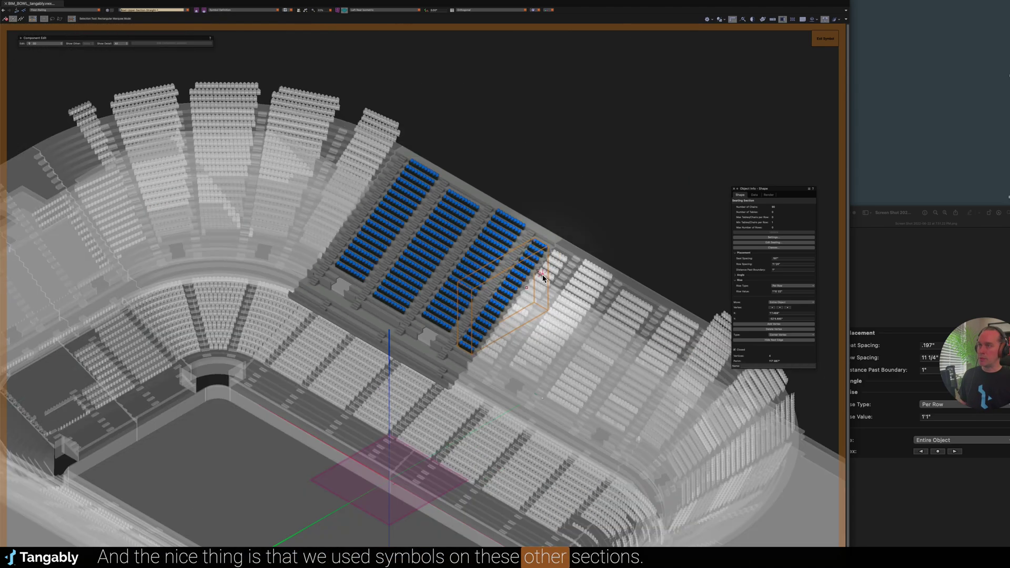
- Clear the selection, exit the symbol and select the straight upper section symbol in the full bowl to inspect the middle sections
click(592, 227)
click(825, 39)
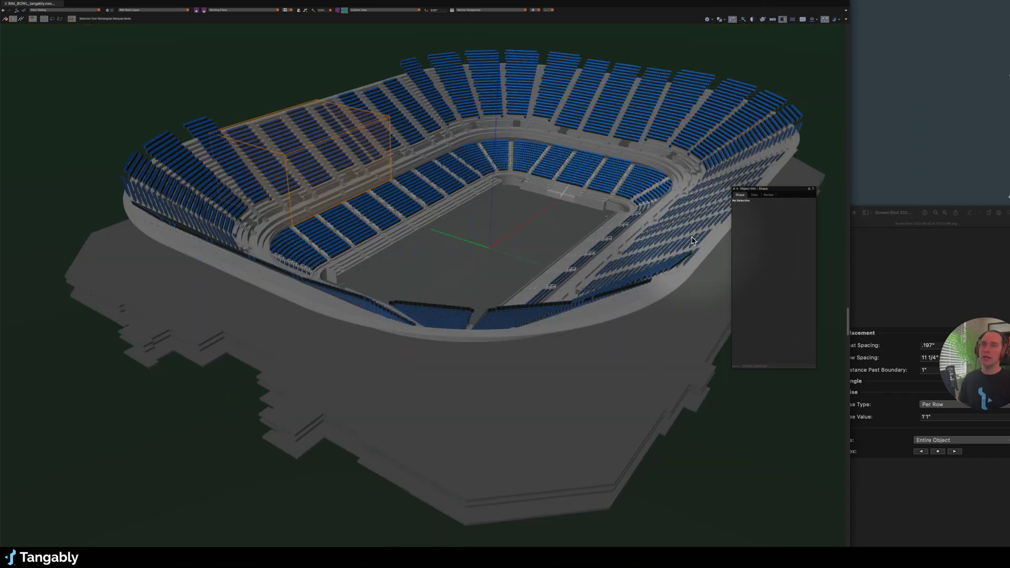
click(332, 109)
scroll(332, 109, up, 2)
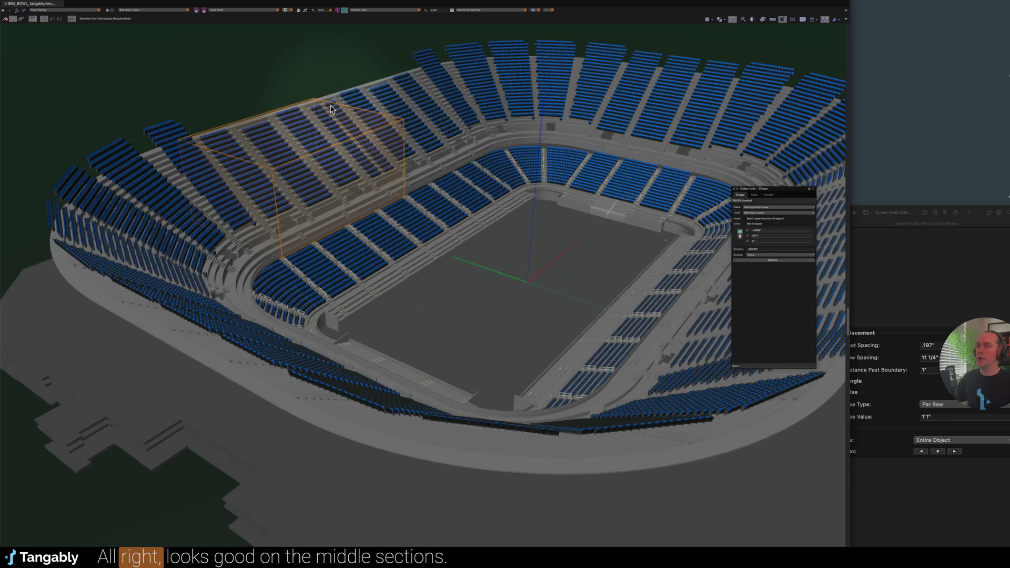
scroll(331, 109, up, 1)
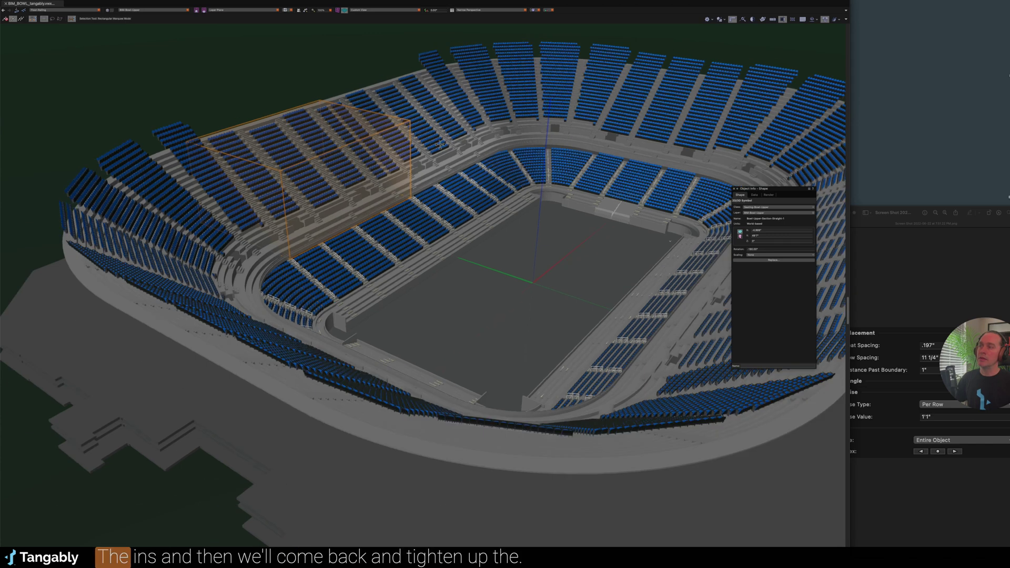
scroll(530, 79, down, 1)
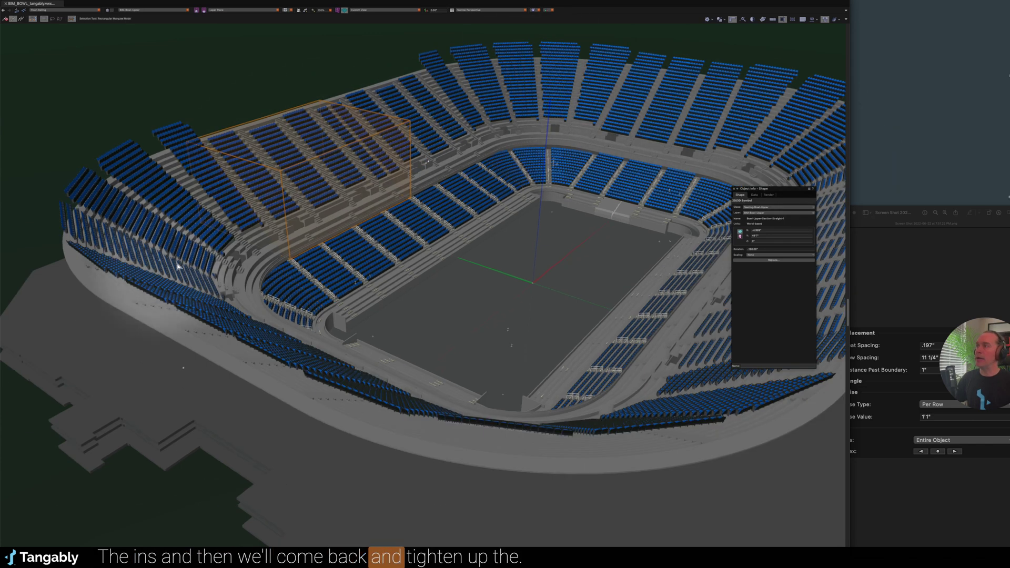